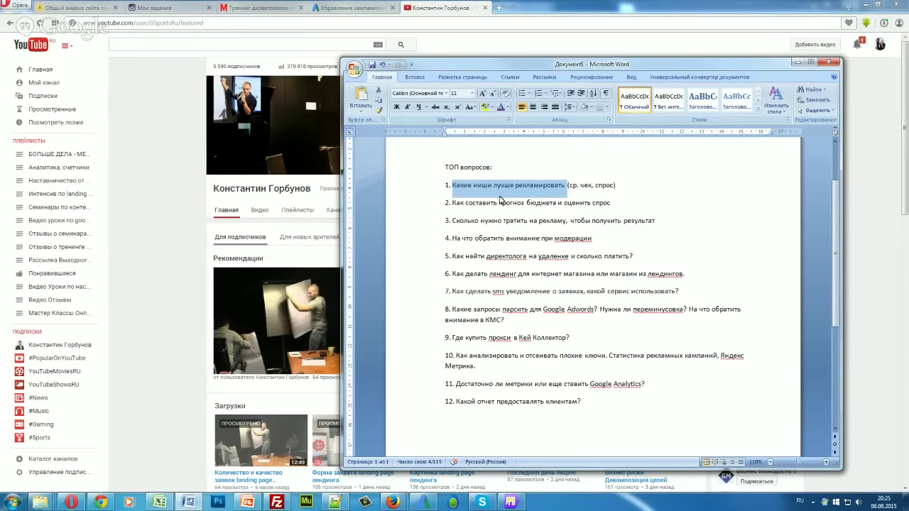
Step: Open Контекстная реклама.pptx from Recent Documents and go to slide 3, 'YD vs GA'
click(501, 186)
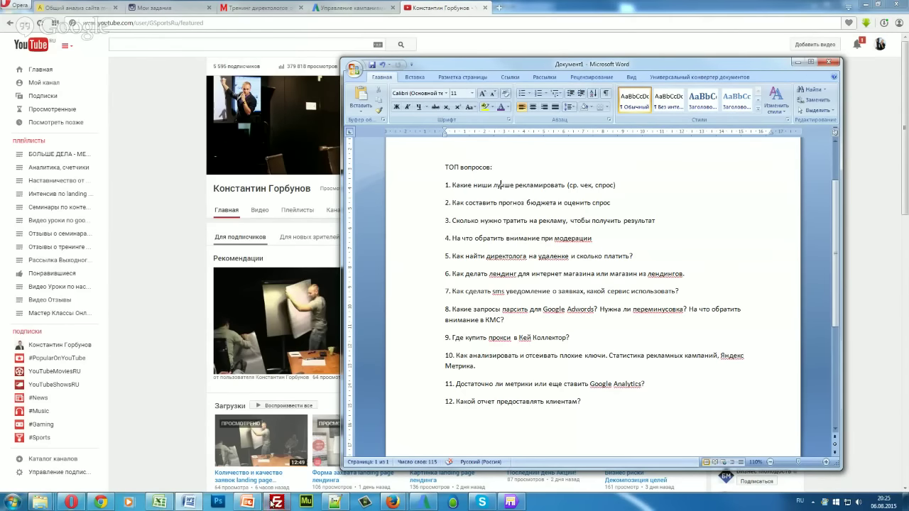
click(248, 501)
click(12, 11)
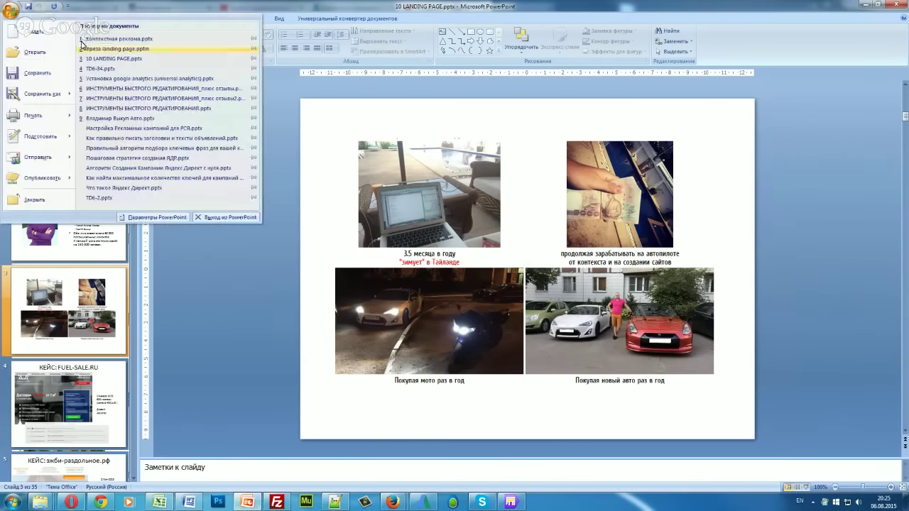
click(118, 38)
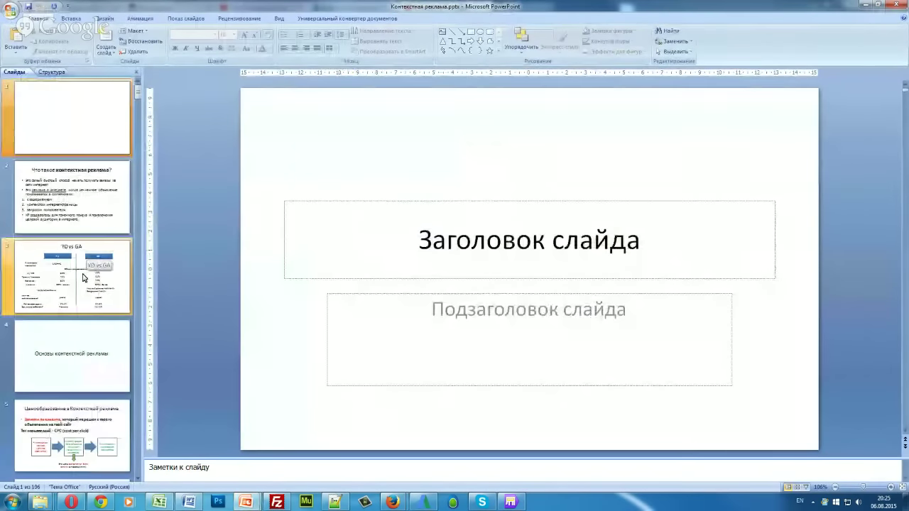
click(83, 277)
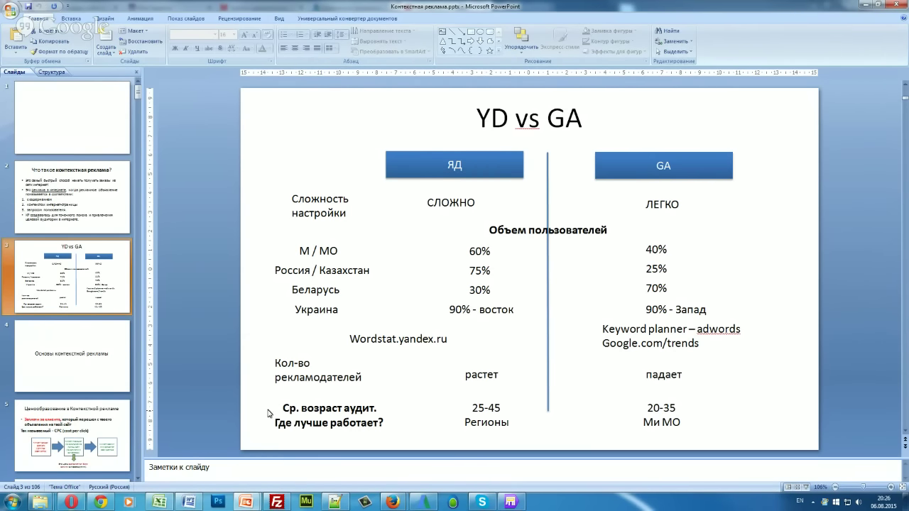
click(423, 502)
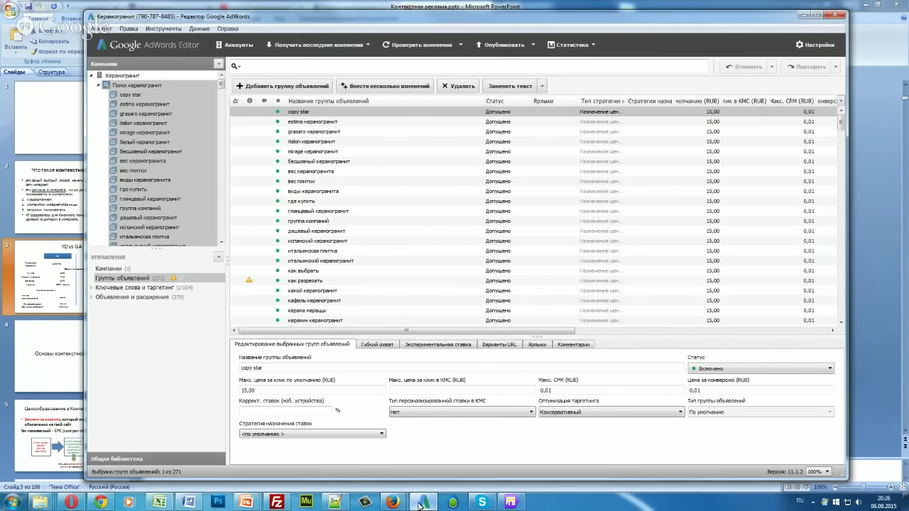
click(323, 152)
scroll(372, 238, down, 1)
scroll(376, 237, down, 2)
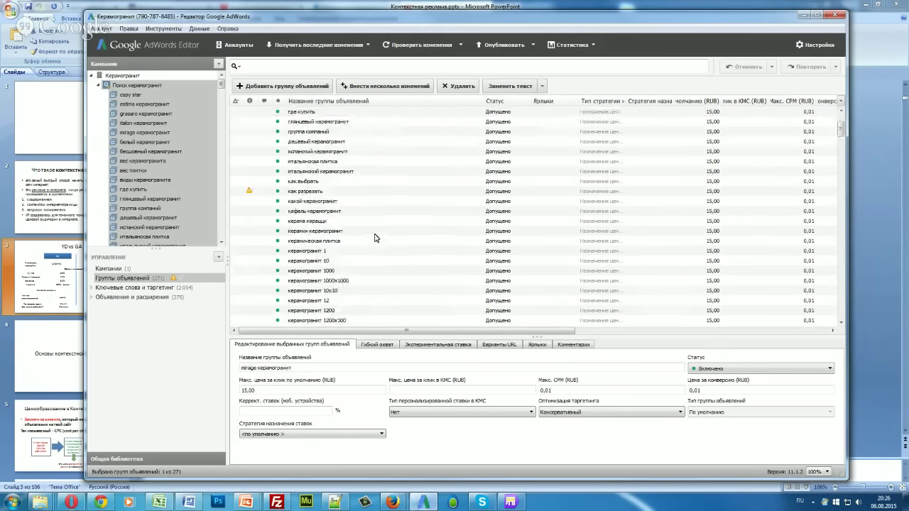
scroll(359, 238, up, 3)
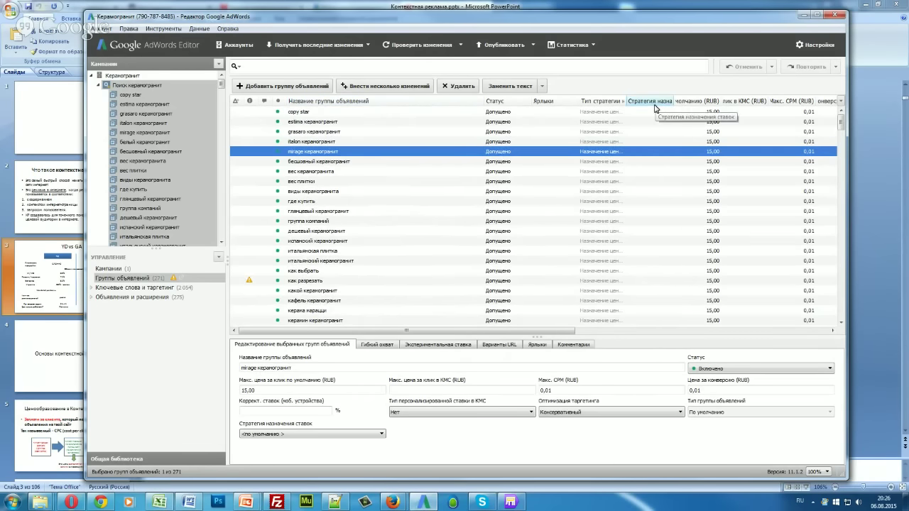
click(802, 15)
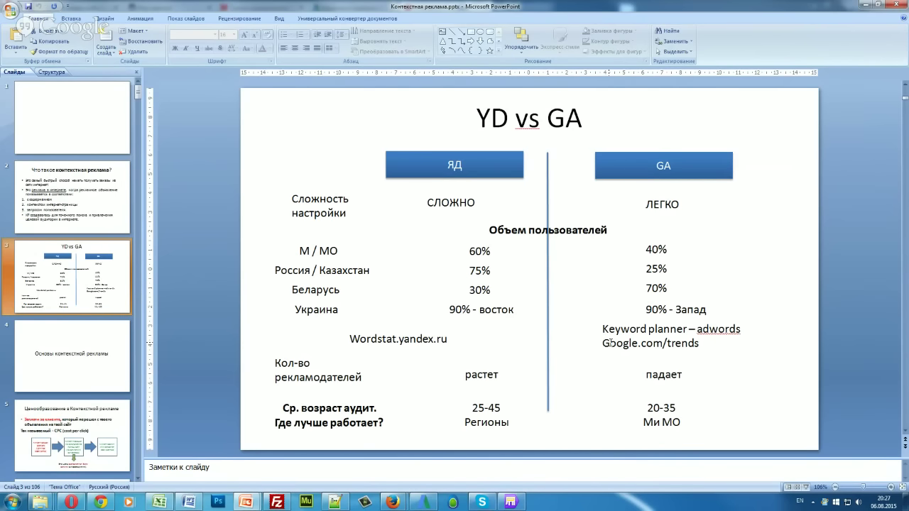
Step: Select the Google.com/trends text on the slide and bring the Opera browser forward
drag(603, 343, 700, 343)
key(ctrl+c)
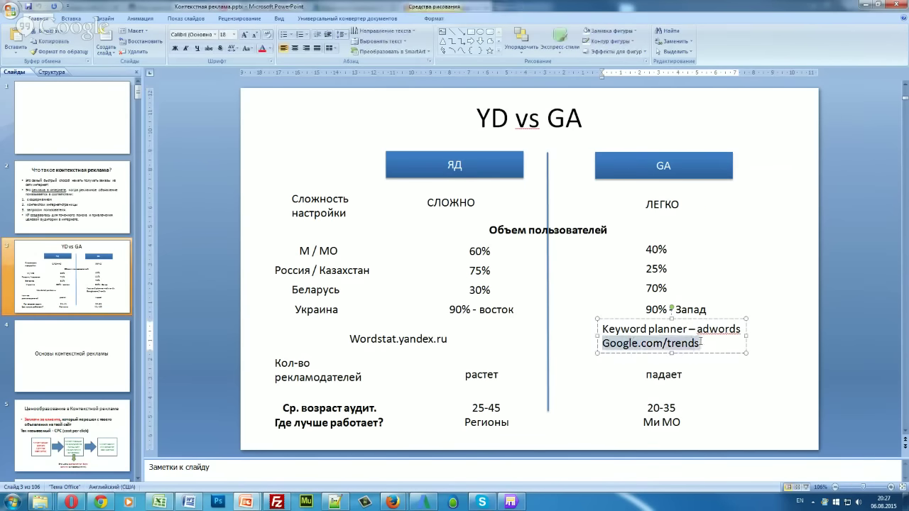
click(71, 502)
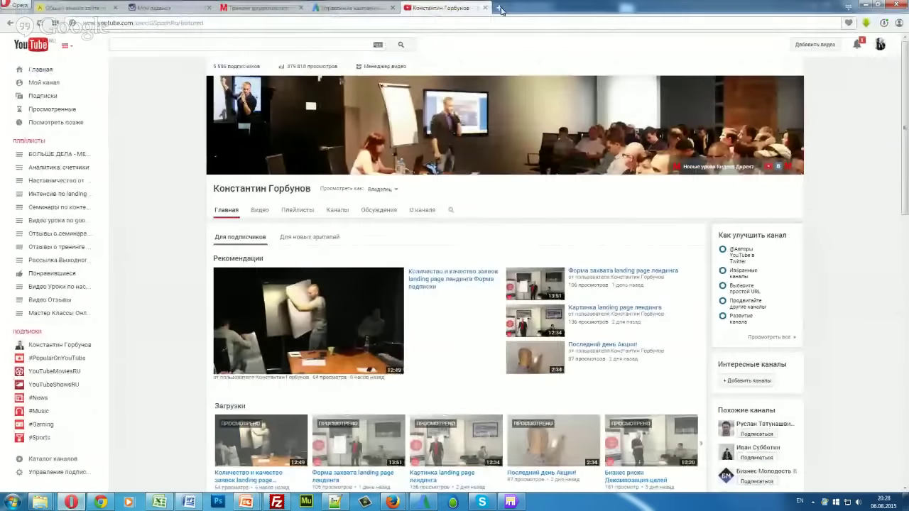
Step: Load google.com/trends in a new browser tab and skim the page
click(501, 10)
key(ctrl+v)
key(Return)
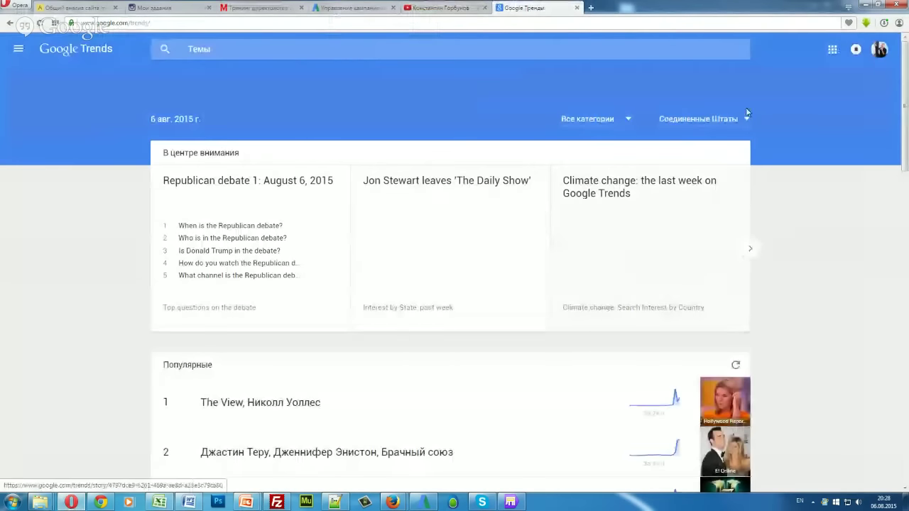
scroll(819, 220, down, 5)
scroll(816, 225, down, 5)
scroll(816, 239, down, 5)
scroll(821, 234, up, 4)
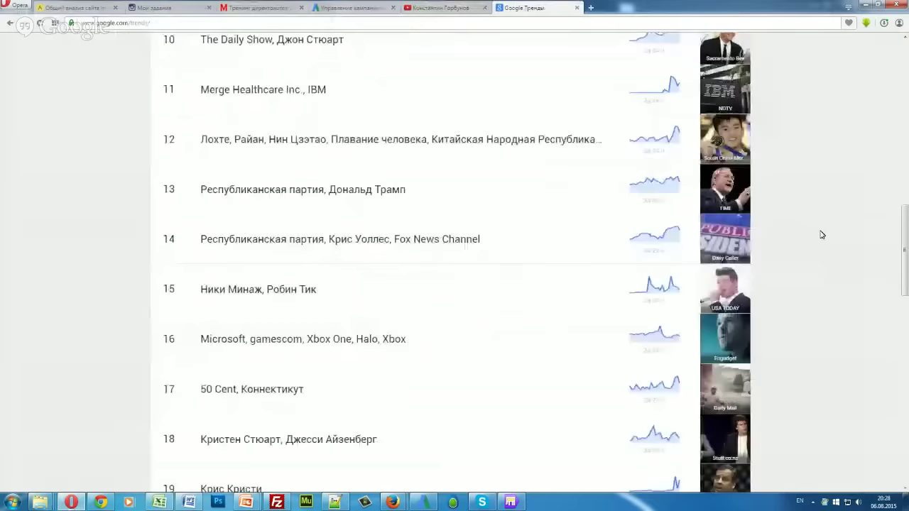
scroll(822, 234, up, 10)
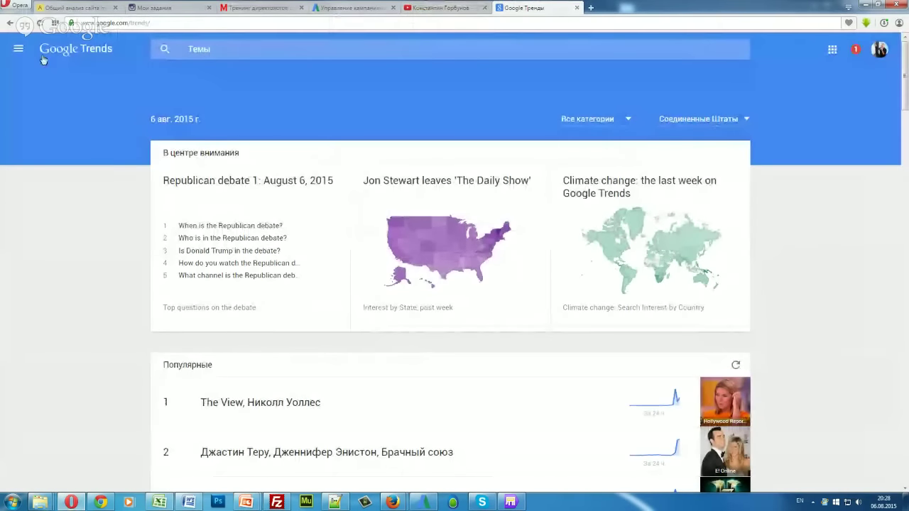
Step: Keep Соединенные Штаты as the country, browse the trending list, and open the Climate change story
click(715, 119)
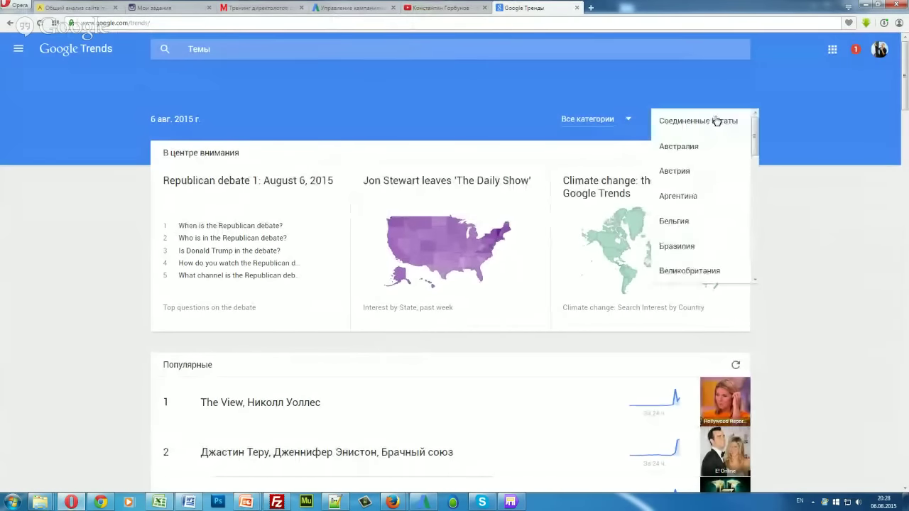
click(717, 120)
scroll(451, 204, down, 2)
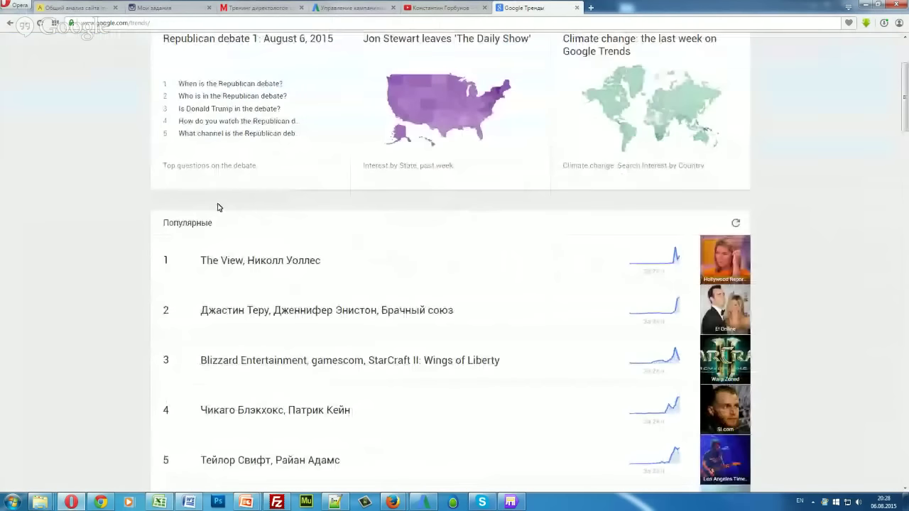
scroll(511, 228, down, 5)
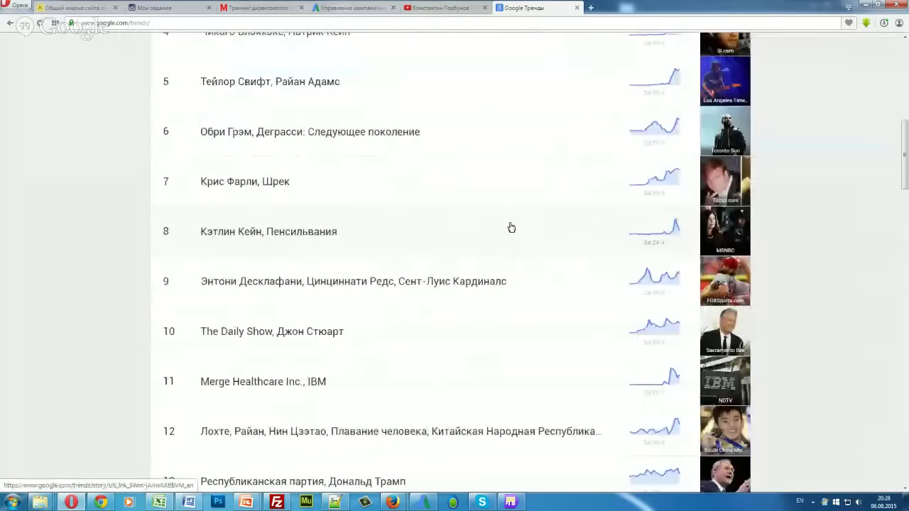
scroll(518, 228, down, 10)
scroll(526, 230, down, 5)
scroll(526, 230, down, 6)
scroll(540, 238, down, 7)
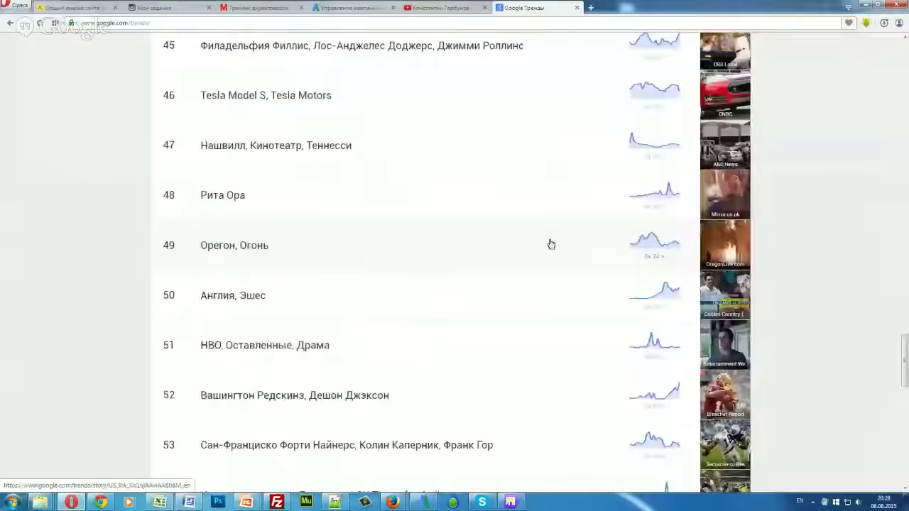
scroll(552, 245, down, 10)
scroll(645, 260, down, 6)
scroll(599, 263, down, 6)
scroll(582, 267, down, 6)
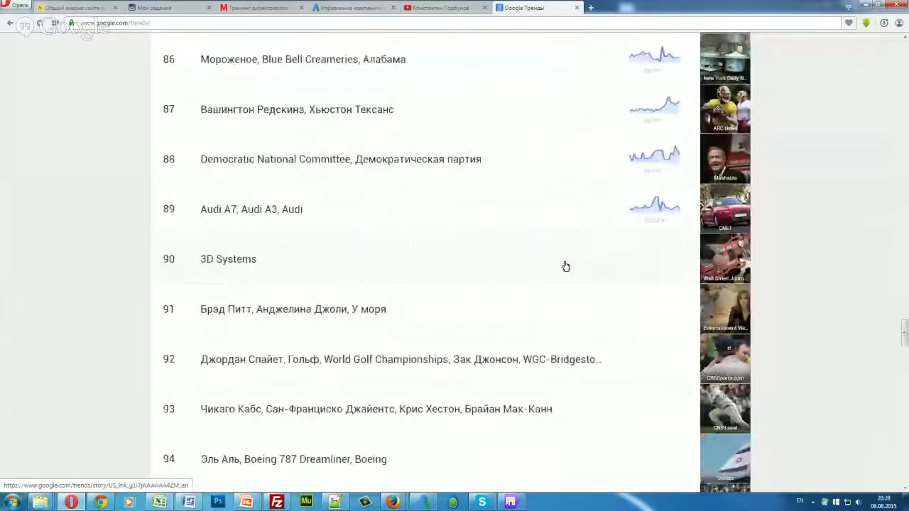
scroll(710, 313, down, 10)
scroll(902, 355, down, 1)
scroll(902, 374, down, 11)
scroll(904, 410, down, 11)
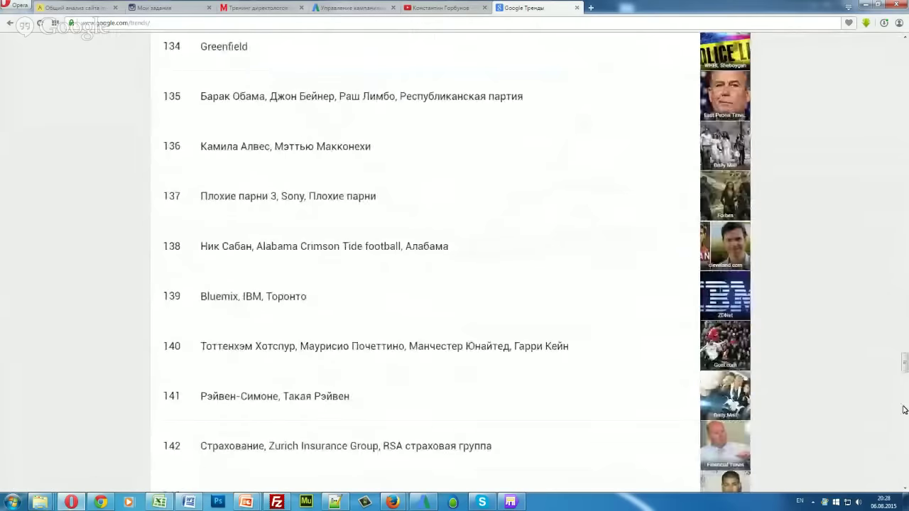
drag(904, 362, 893, 41)
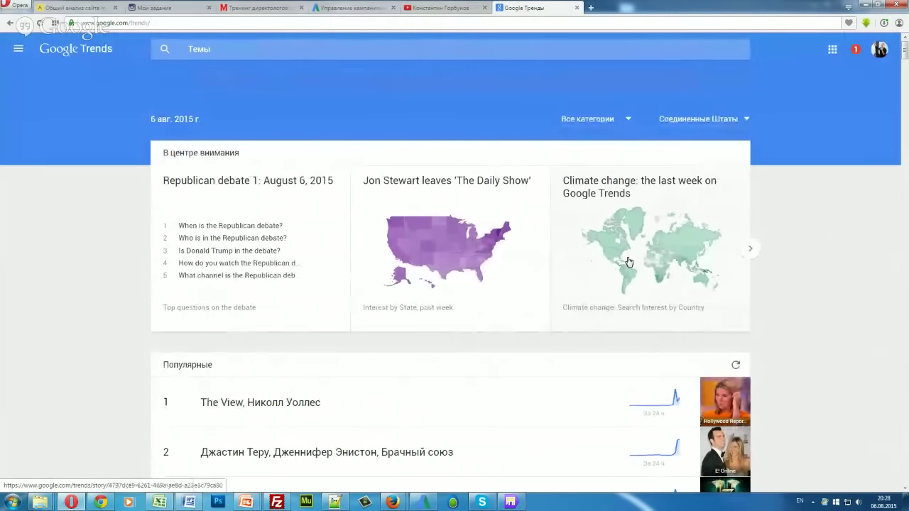
click(591, 186)
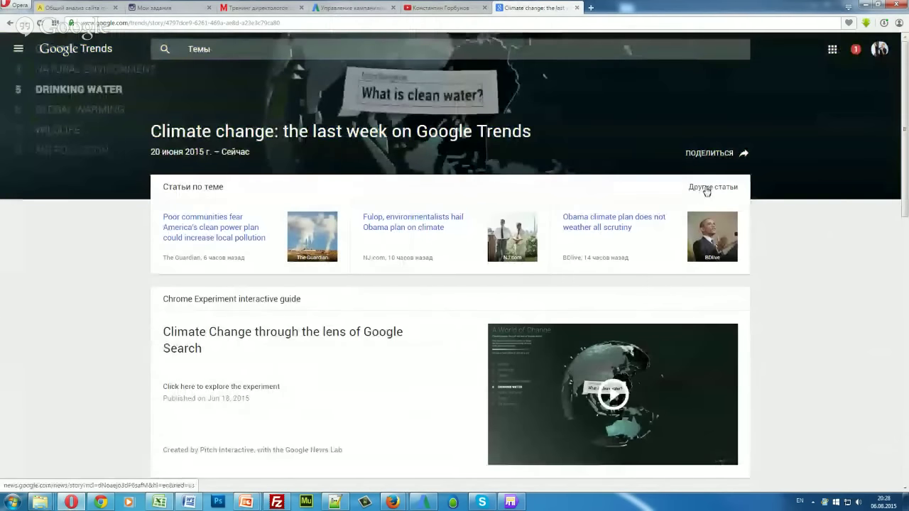
click(10, 24)
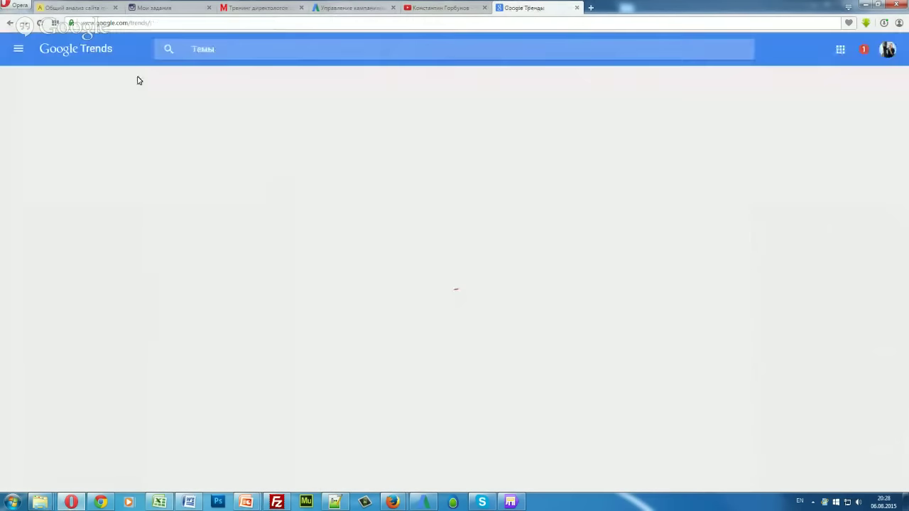
click(164, 22)
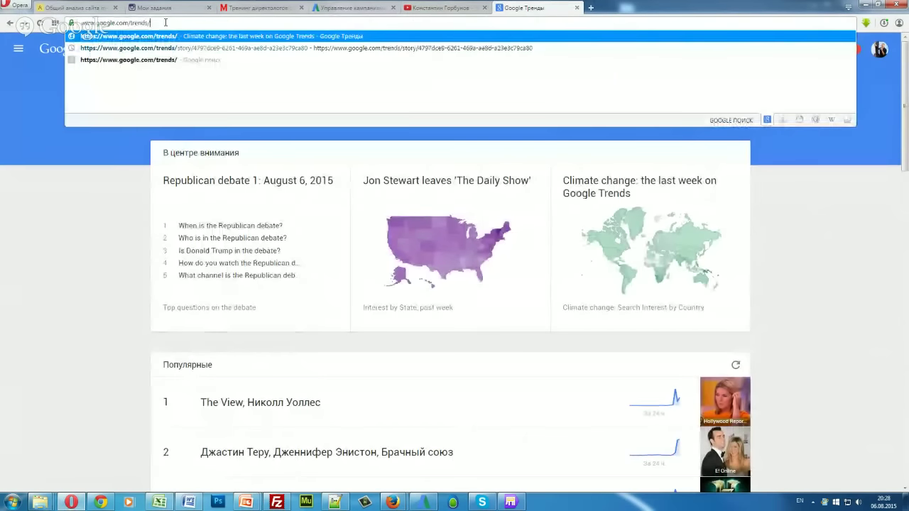
key(Down)
shift+click(188, 22)
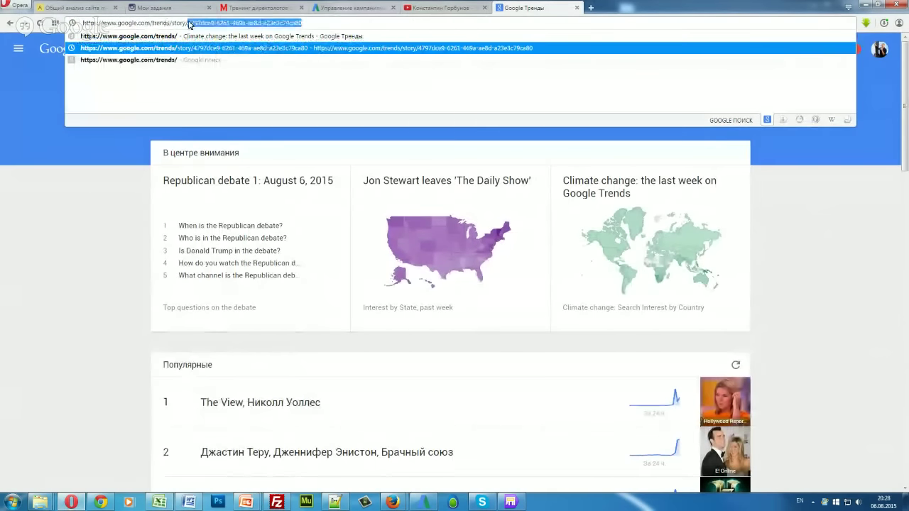
key(Delete)
key(Return)
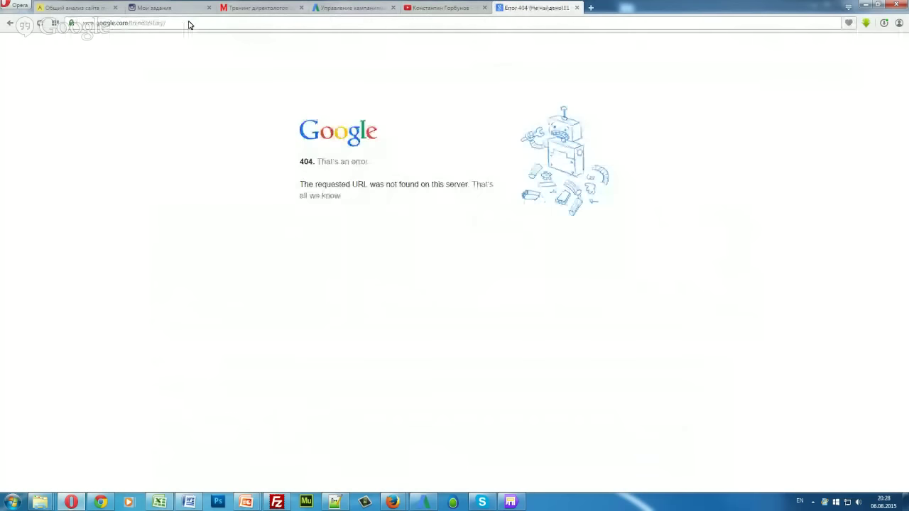
click(169, 23)
double_click(151, 23)
key(BackSpace)
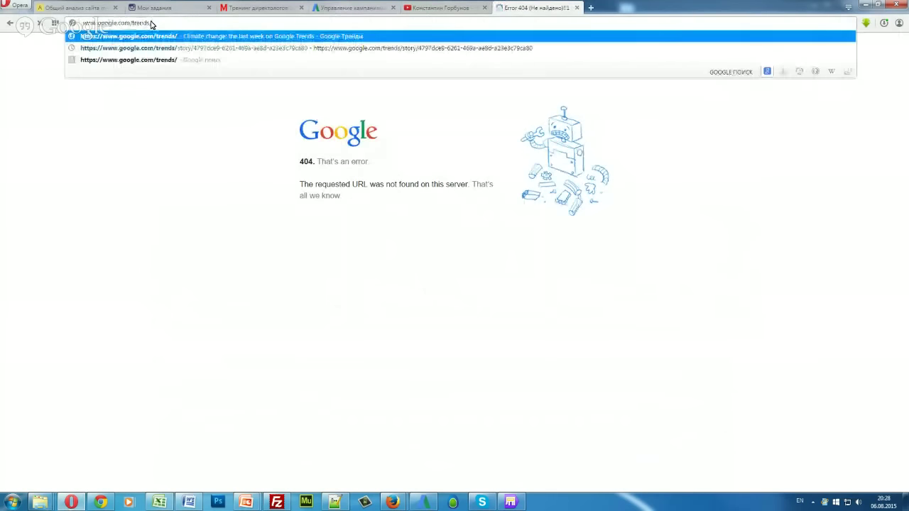
key(Return)
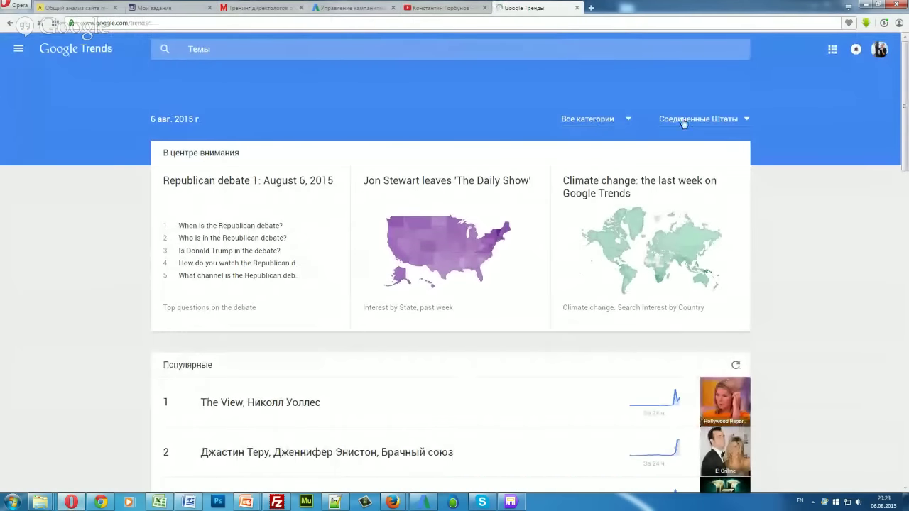
scroll(352, 221, down, 1)
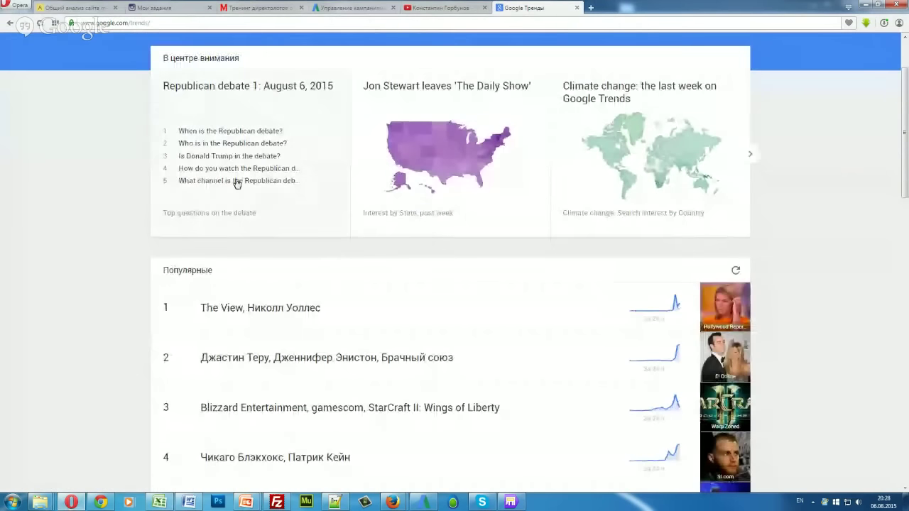
scroll(240, 143, up, 1)
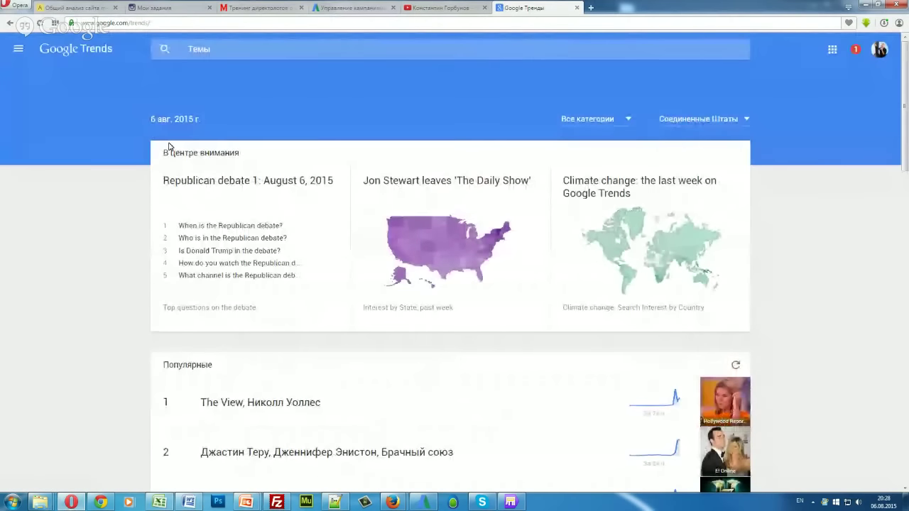
Step: Go to the Анализ explore page and enter 'яндекс директ' as the first search term
click(19, 48)
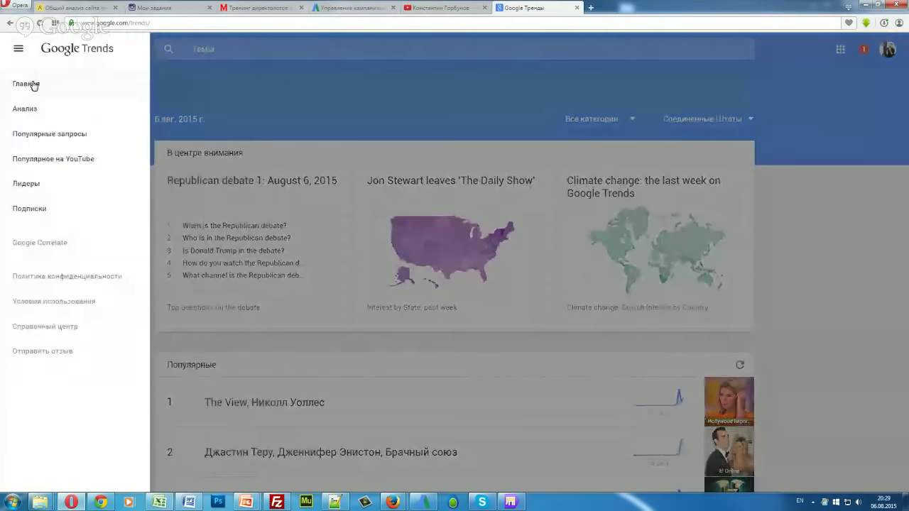
click(39, 110)
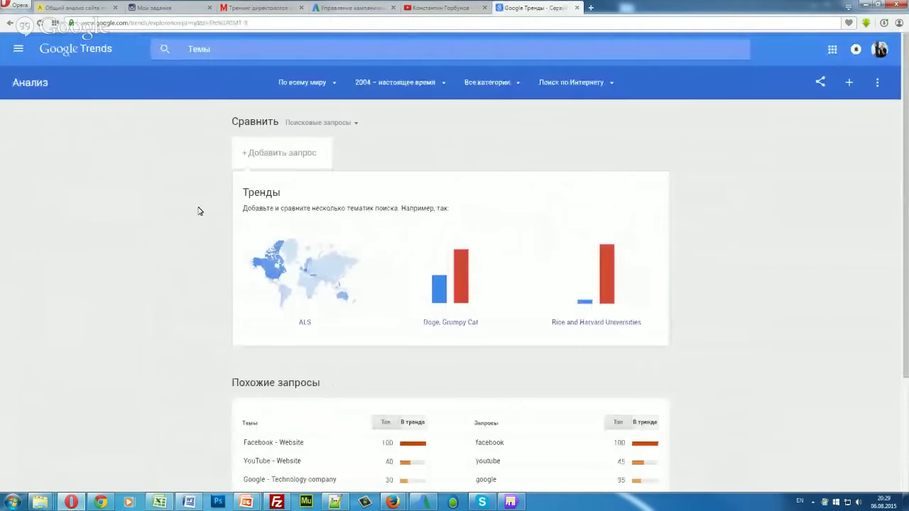
click(276, 153)
text(zylt)
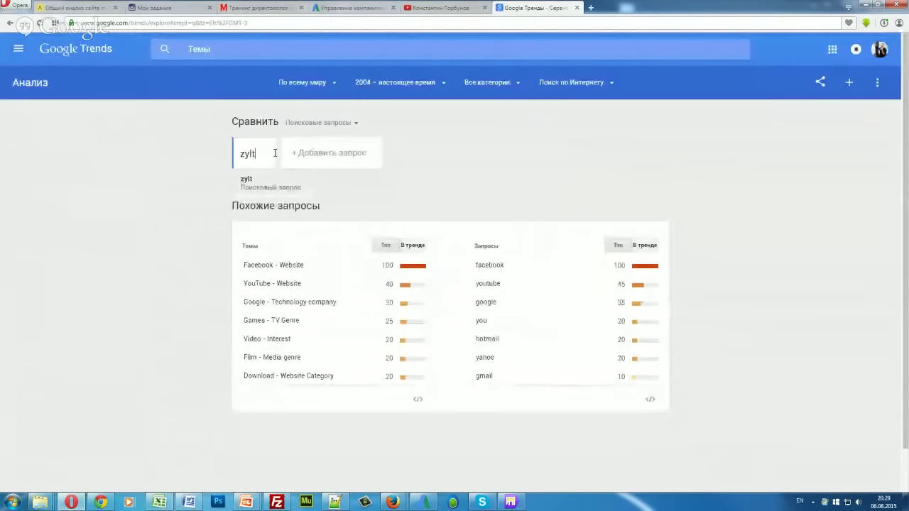
key(BackSpace)
key(BackSpace)
key(BackSpace)
key(alt+shift)
text(яндекс)
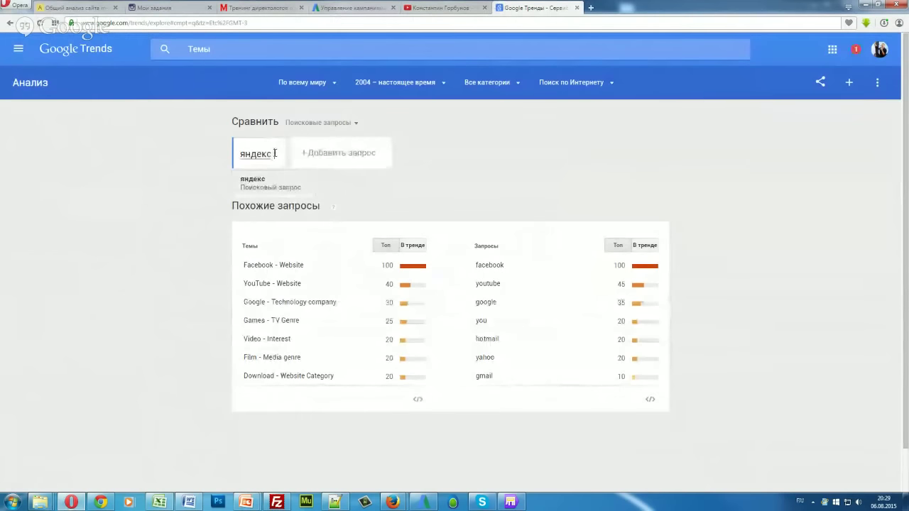
text( директт)
key(Return)
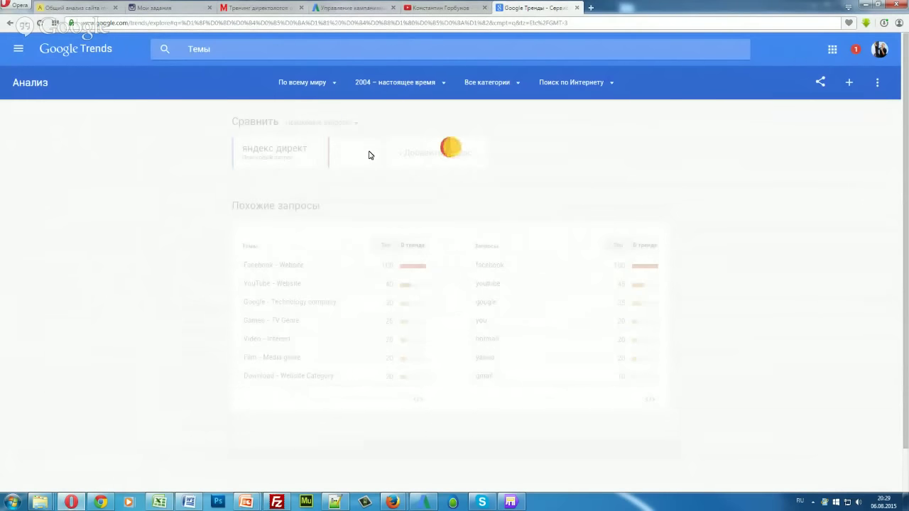
Step: Add 'google adwords' as the second compared search term
key(alt+shift)
text(google )
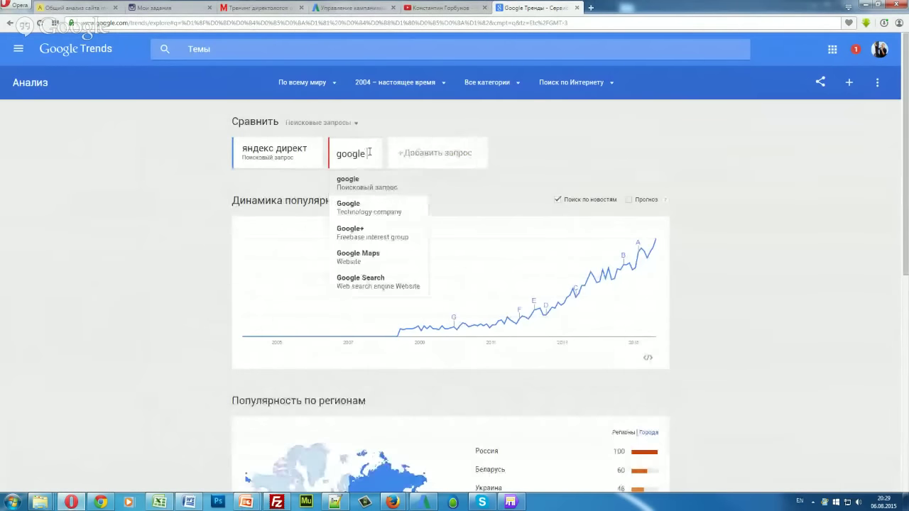
text(adwords)
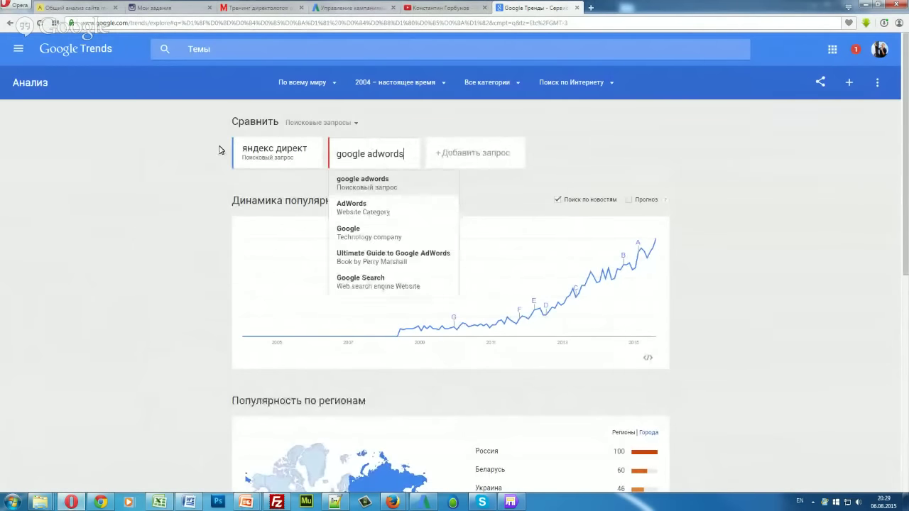
key(Return)
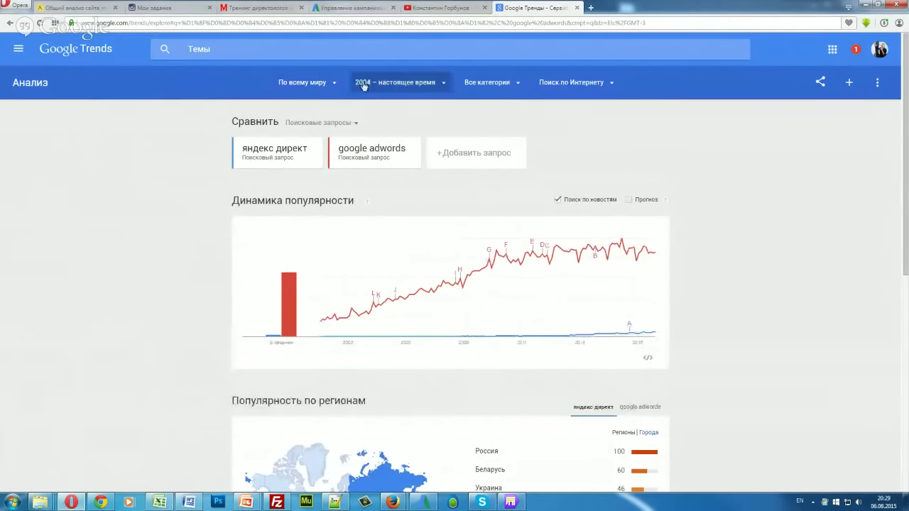
Step: Change the region filter from По всему миру to Россия
click(472, 83)
click(572, 82)
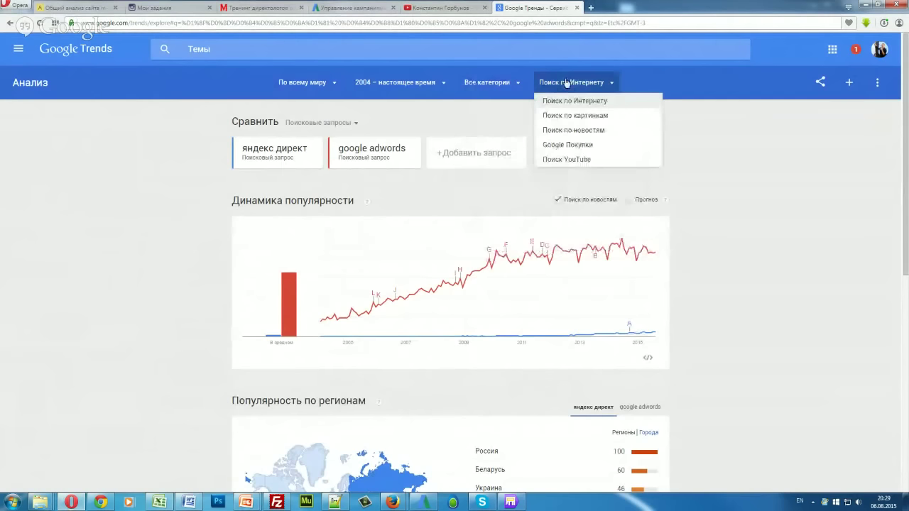
click(302, 82)
scroll(355, 163, down, 5)
scroll(357, 148, down, 5)
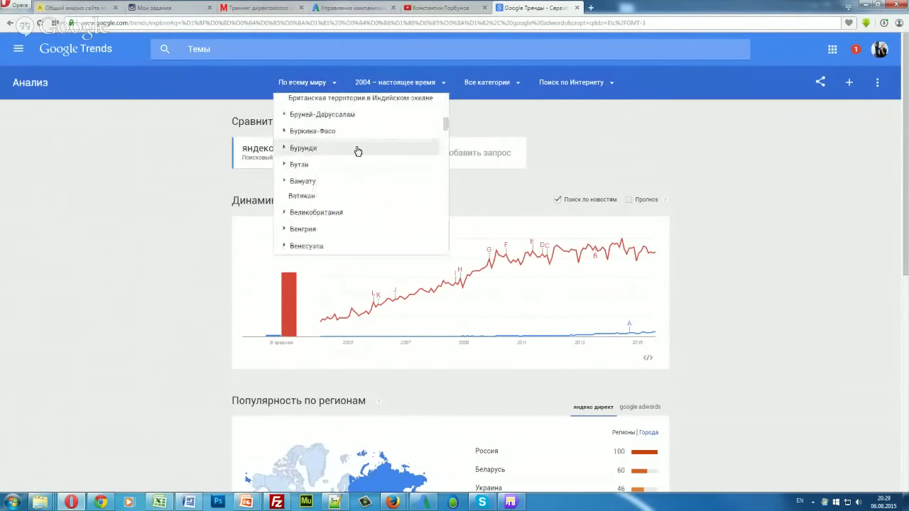
drag(445, 128, 445, 206)
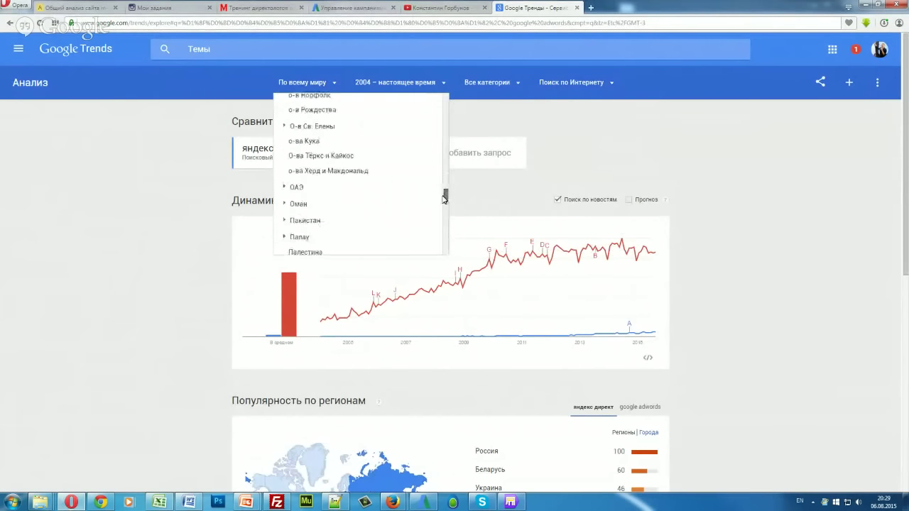
click(325, 197)
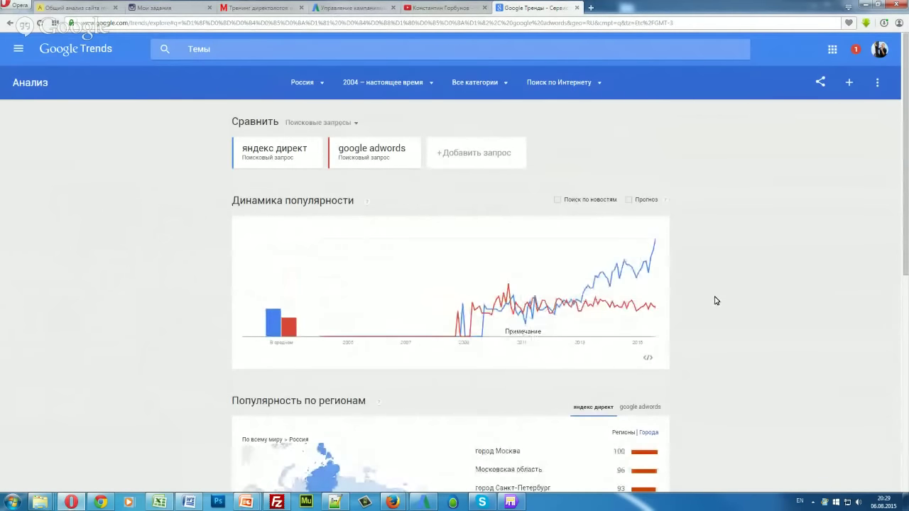
Step: Zoom the page back out and scroll up to review the Russian regional results
scroll(707, 312, up, 5)
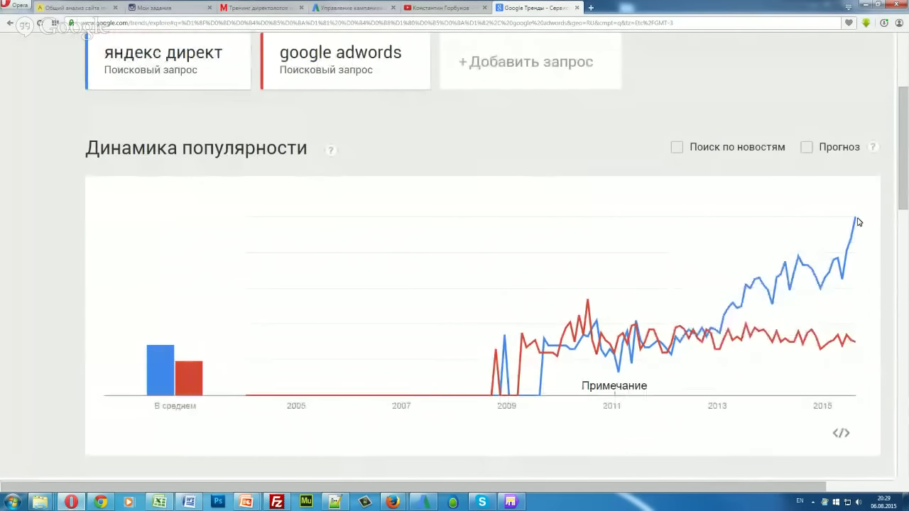
mouse_move(856, 222)
key(ctrl+minus)
key(ctrl+minus)
key(ctrl+minus)
scroll(213, 170, up, 2)
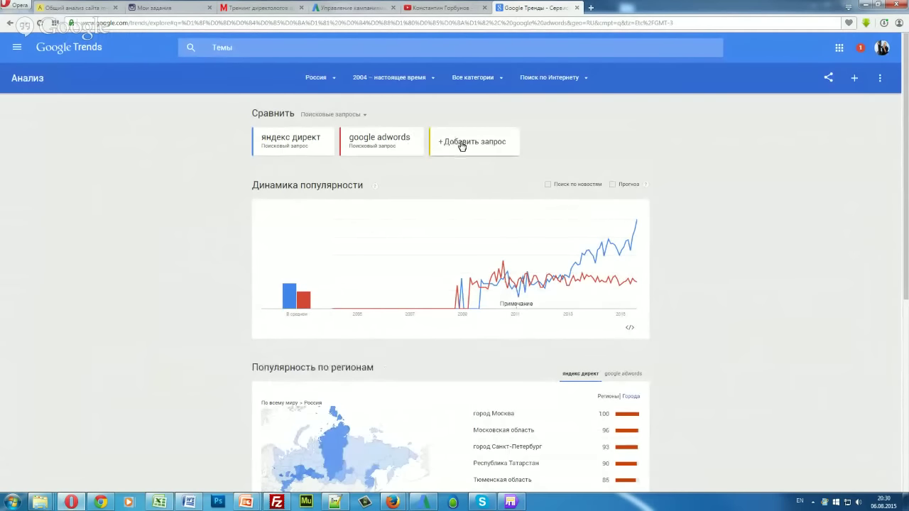
Step: Remove the google adwords and яндекс директ term cards from the comparison
click(417, 137)
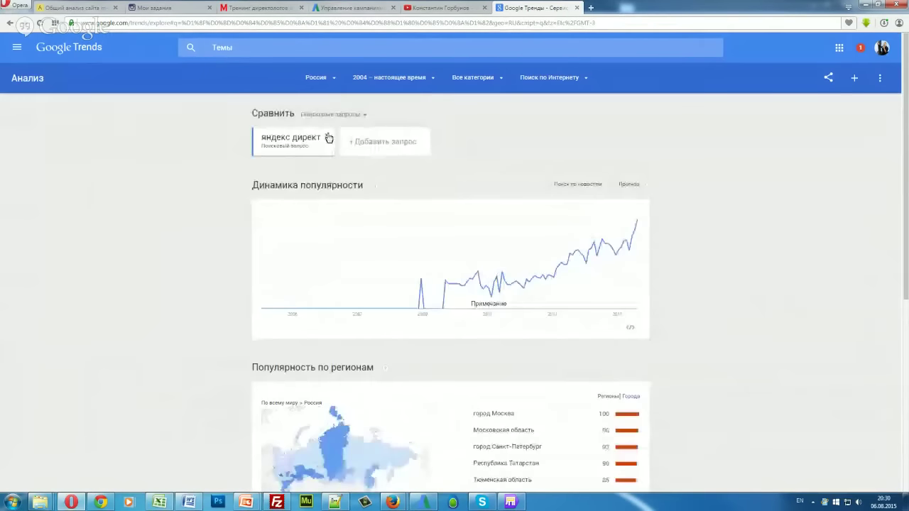
click(327, 140)
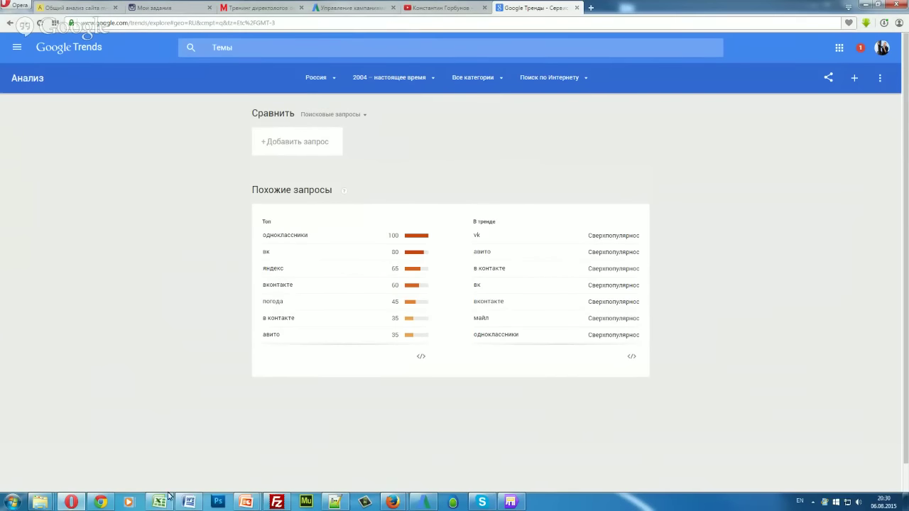
mouse_move(245, 502)
click(291, 457)
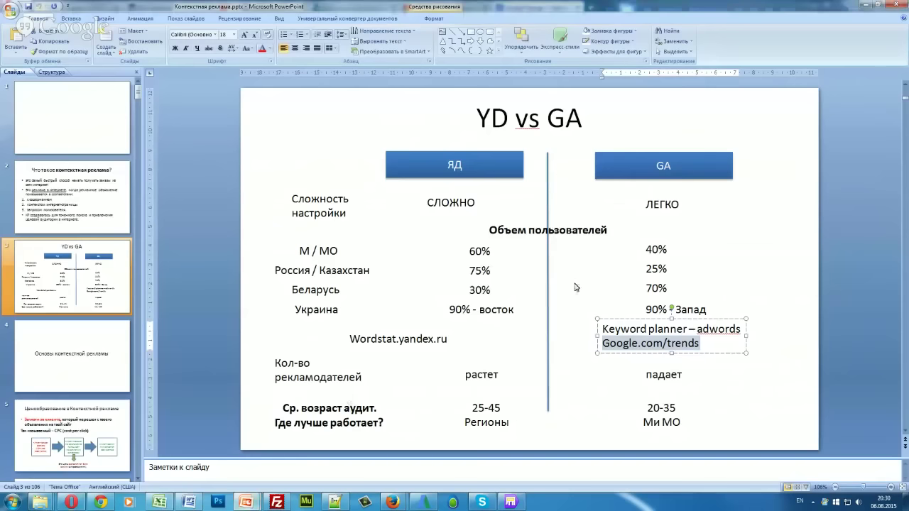
click(565, 385)
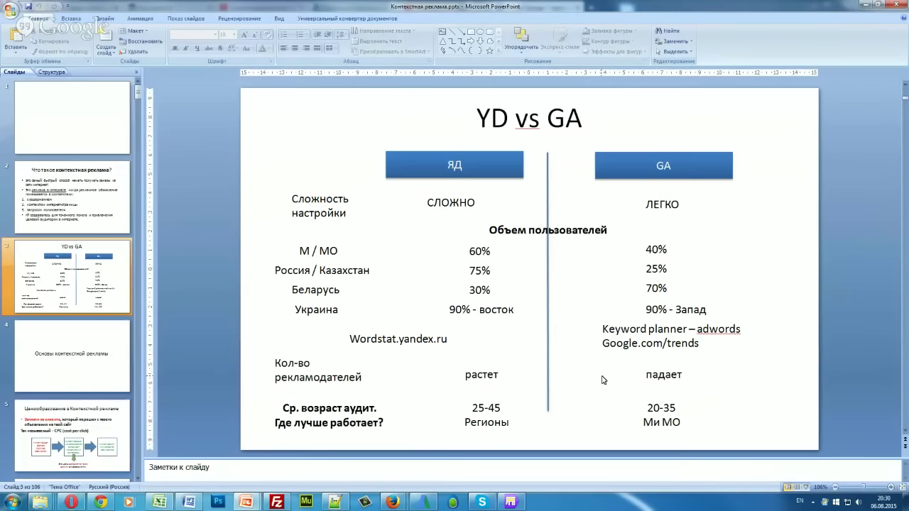
click(655, 410)
click(732, 412)
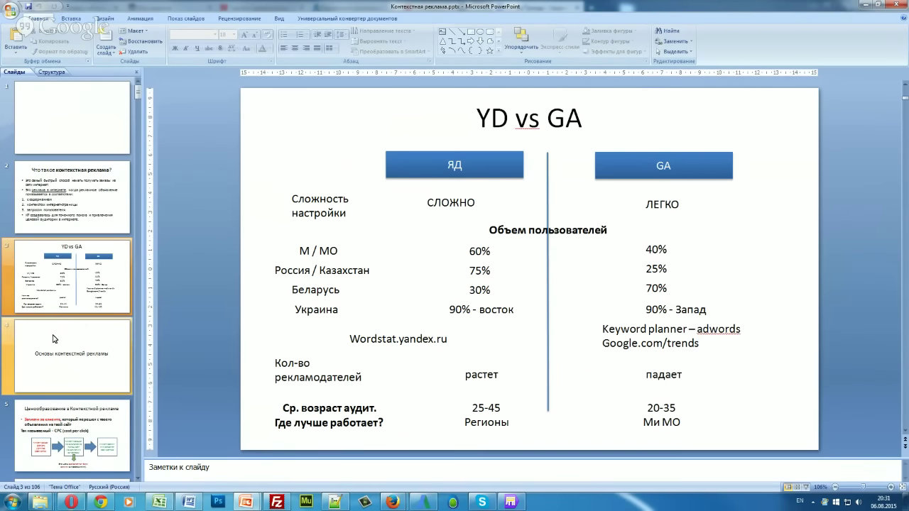
Step: Scroll through the slide thumbnails of the Контекстная реклама deck
scroll(87, 305, down, 5)
scroll(87, 305, down, 5)
scroll(89, 312, down, 5)
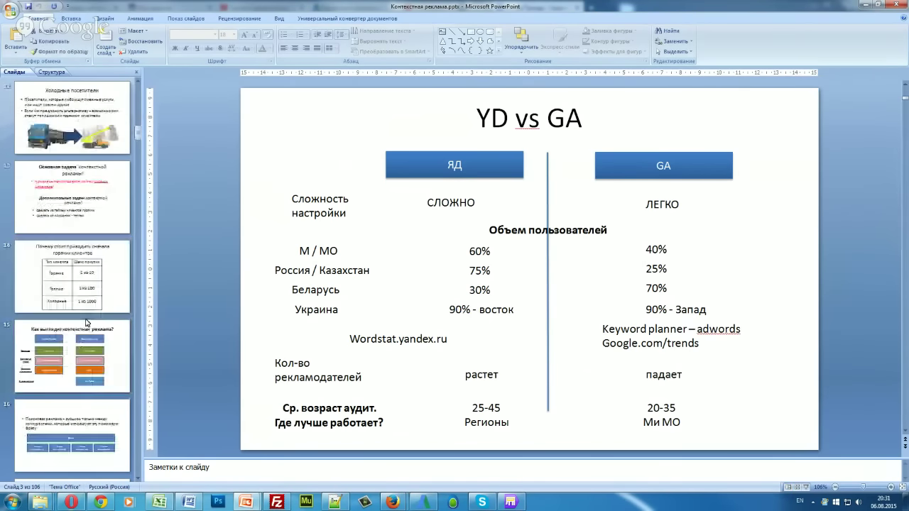
scroll(87, 323, down, 3)
scroll(86, 323, down, 5)
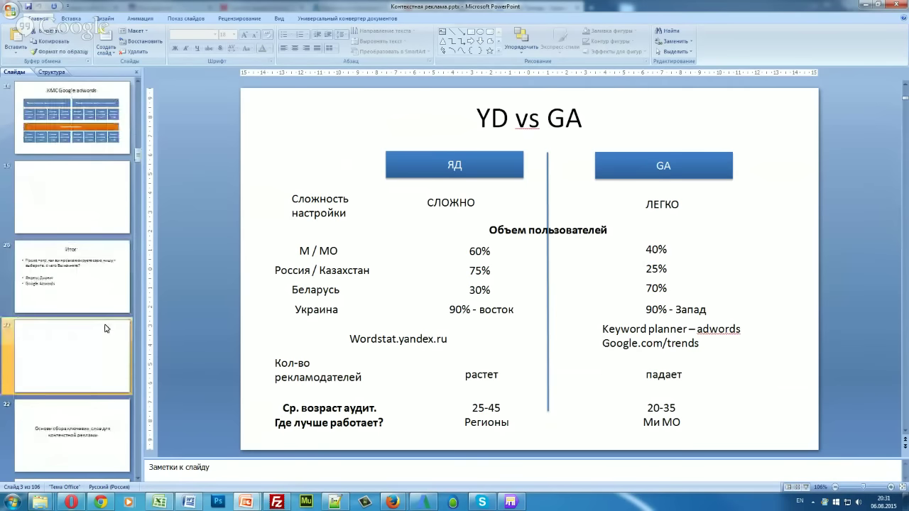
scroll(88, 324, down, 3)
scroll(87, 324, down, 3)
scroll(87, 328, down, 3)
scroll(88, 337, down, 3)
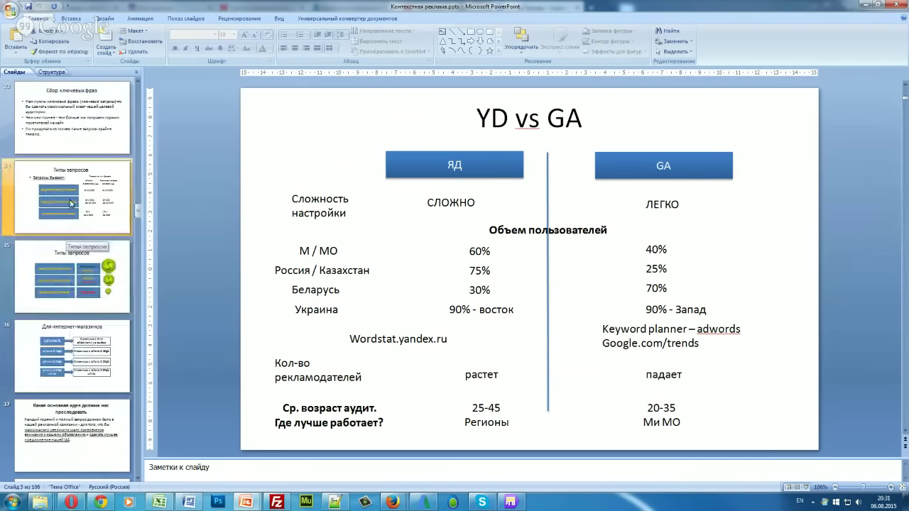
scroll(94, 341, down, 2)
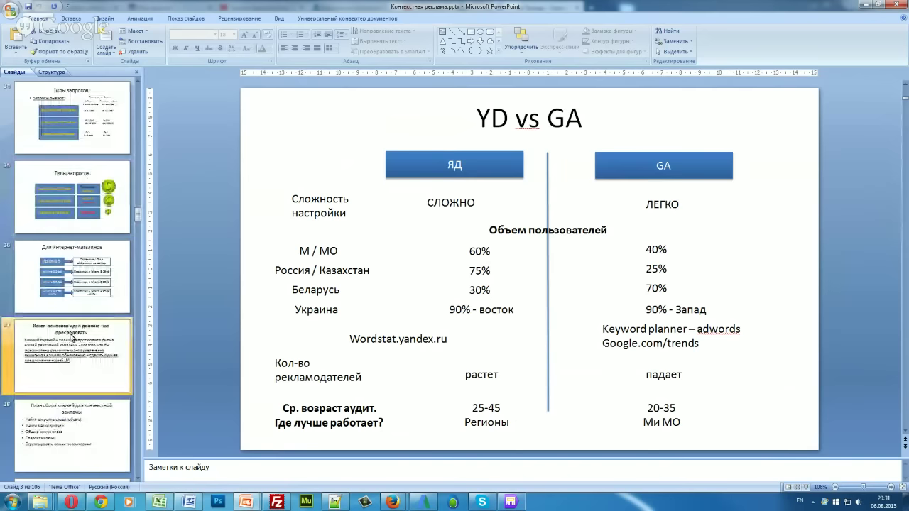
scroll(94, 344, down, 2)
scroll(93, 343, down, 2)
scroll(86, 343, up, 3)
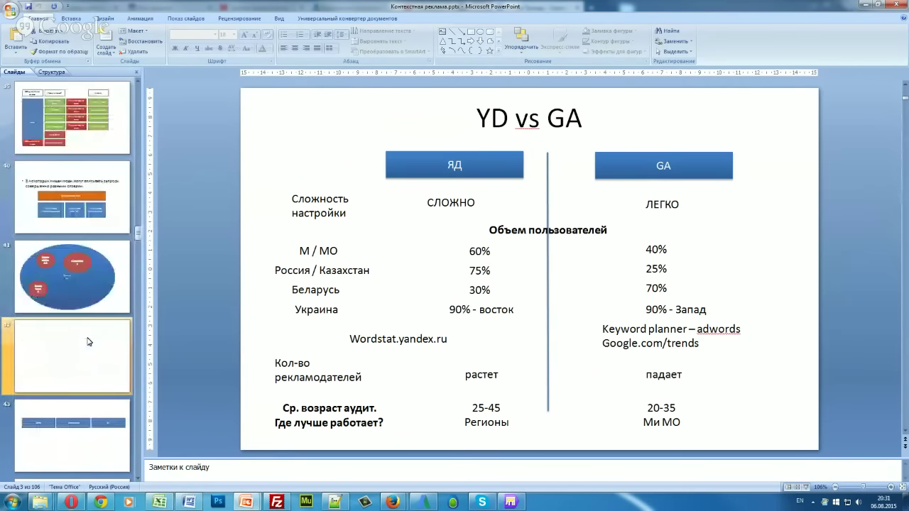
scroll(76, 340, up, 4)
scroll(75, 340, up, 7)
scroll(71, 341, up, 6)
scroll(66, 341, up, 6)
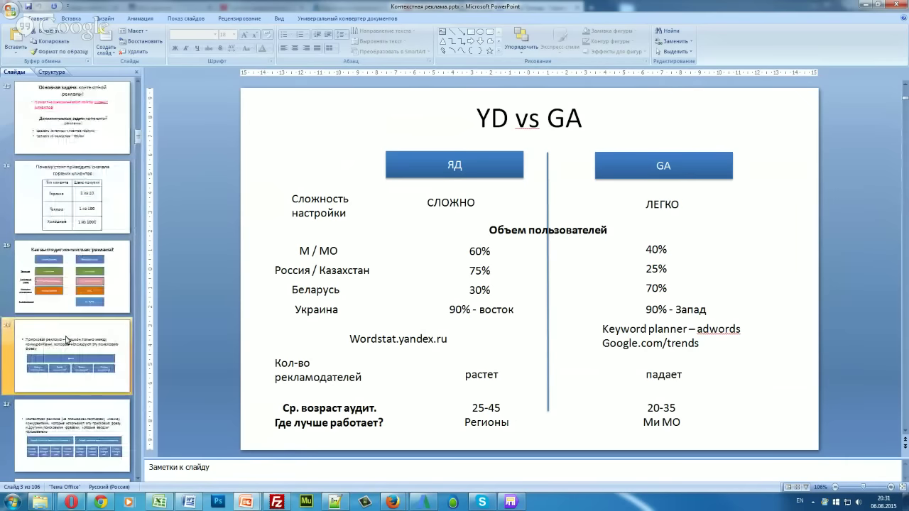
scroll(66, 341, up, 2)
scroll(65, 345, up, 1)
scroll(65, 348, up, 2)
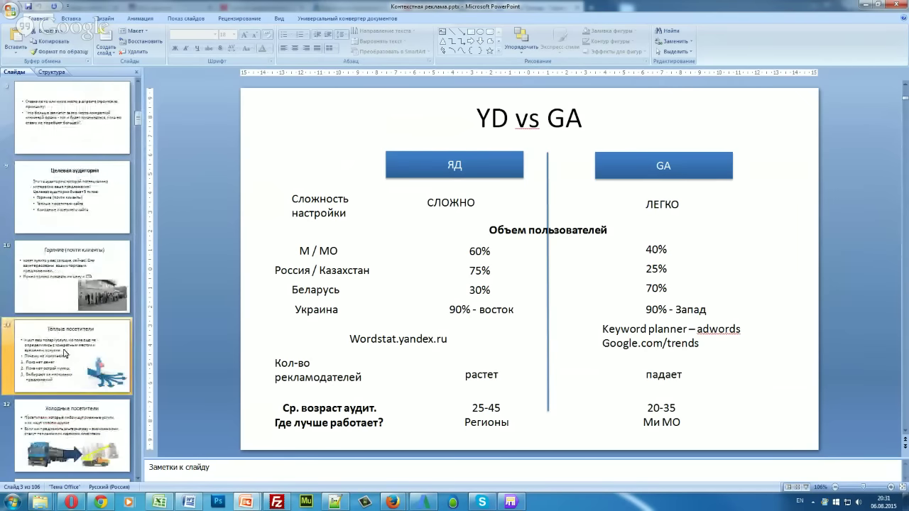
scroll(64, 354, up, 1)
scroll(63, 355, up, 2)
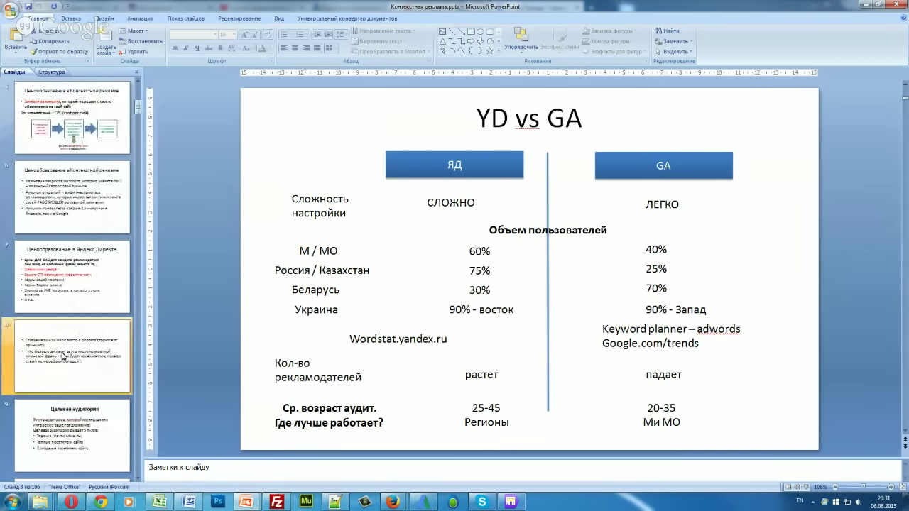
scroll(63, 355, up, 1)
scroll(64, 355, up, 2)
scroll(68, 320, up, 1)
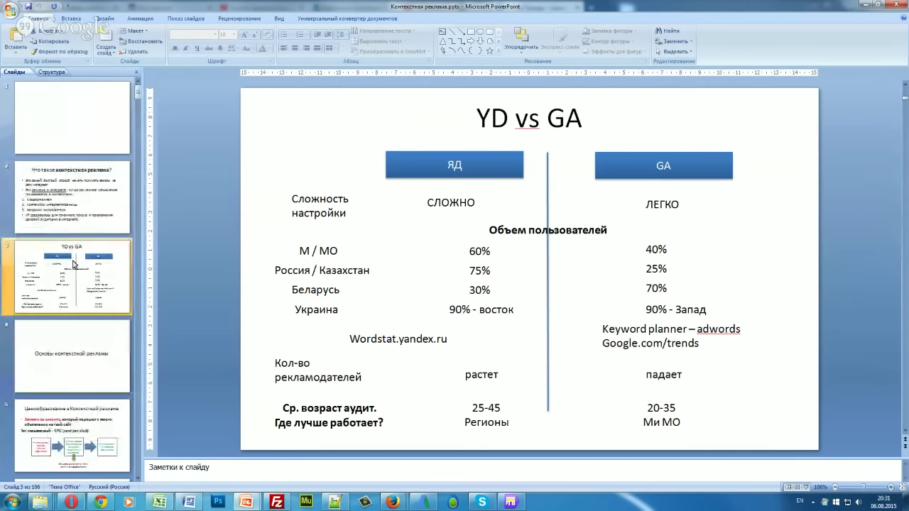
scroll(78, 274, down, 6)
scroll(89, 288, down, 6)
scroll(103, 302, down, 6)
scroll(118, 318, down, 7)
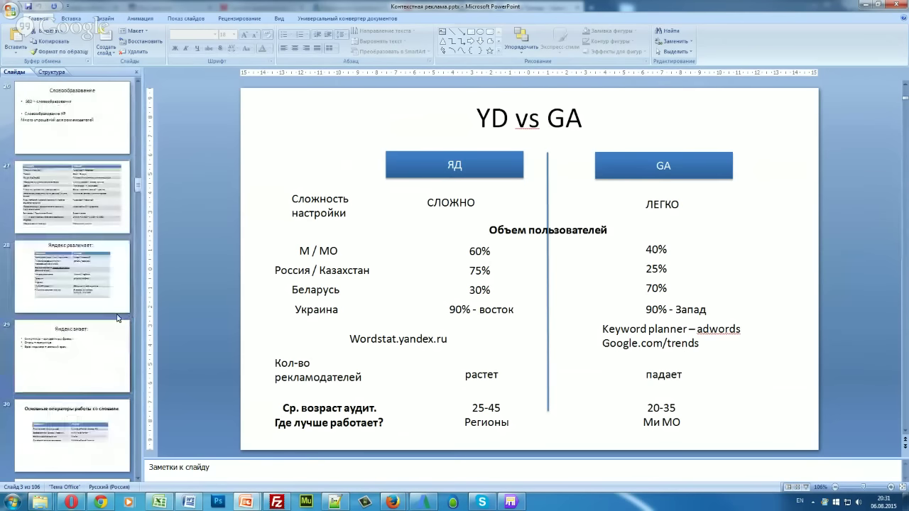
scroll(119, 319, down, 6)
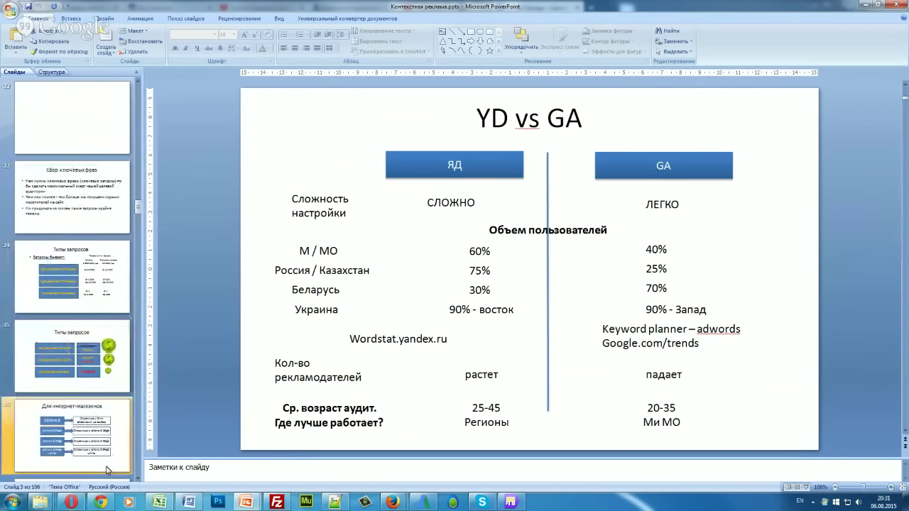
Step: Glance at Google Trends, return to the deck, and add a new slide 4 after YD vs GA
mouse_move(71, 502)
click(561, 444)
mouse_move(247, 502)
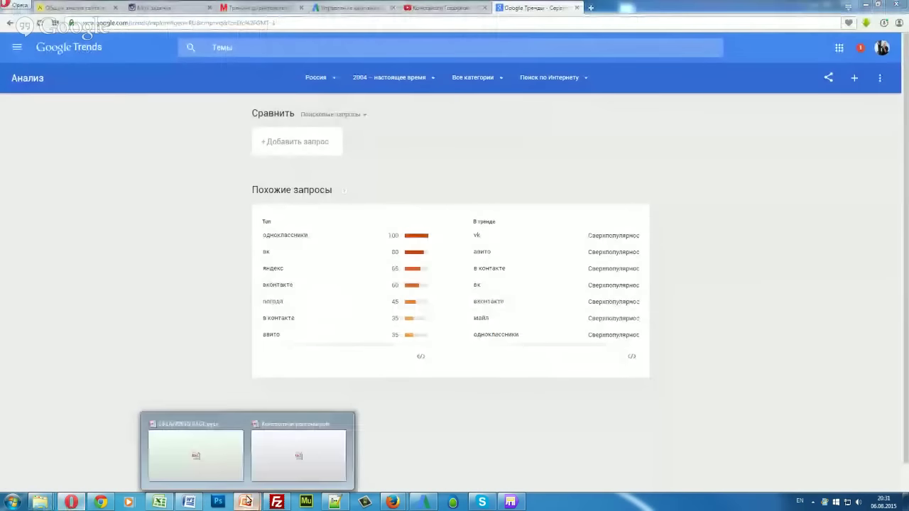
click(300, 434)
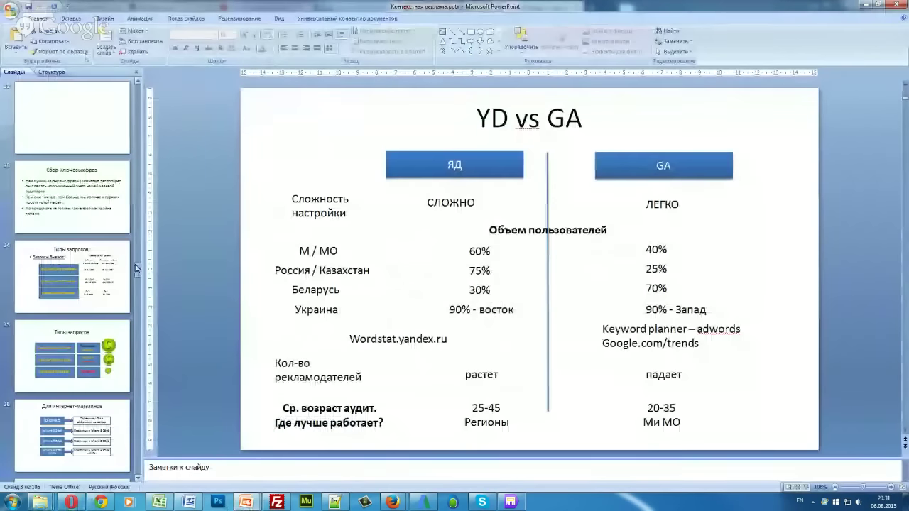
drag(136, 268, 137, 474)
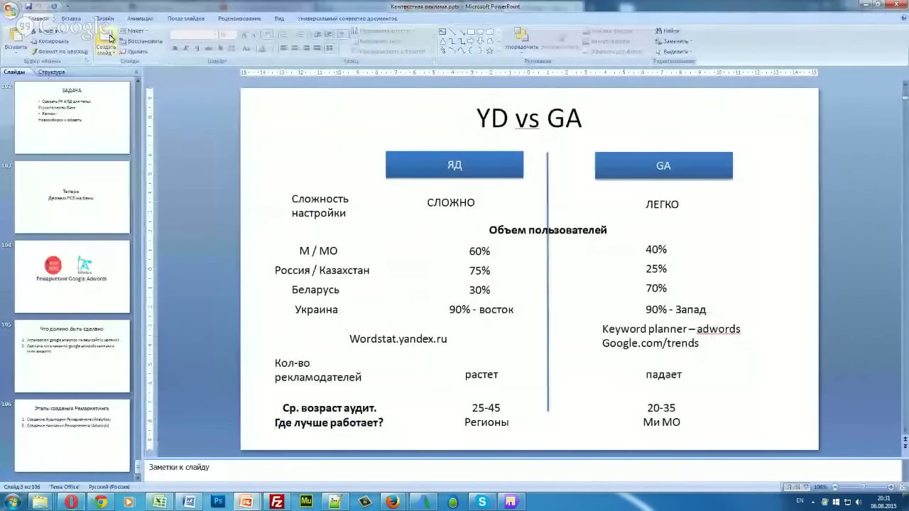
click(110, 38)
mouse_move(137, 99)
mouse_down()
mouse_move(137, 137)
mouse_move(137, 83)
mouse_up()
Step: Delete both placeholders from slide 1, leaving it empty
click(50, 106)
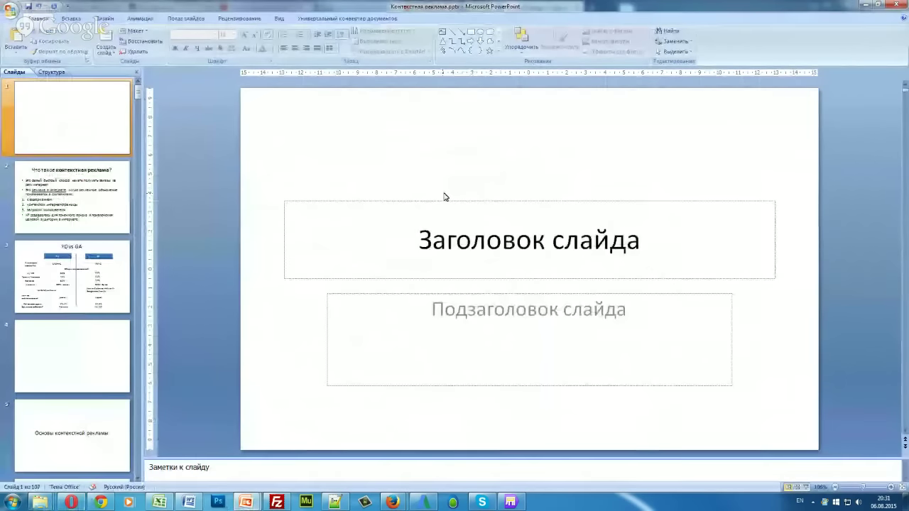
key(ctrl+a)
key(Delete)
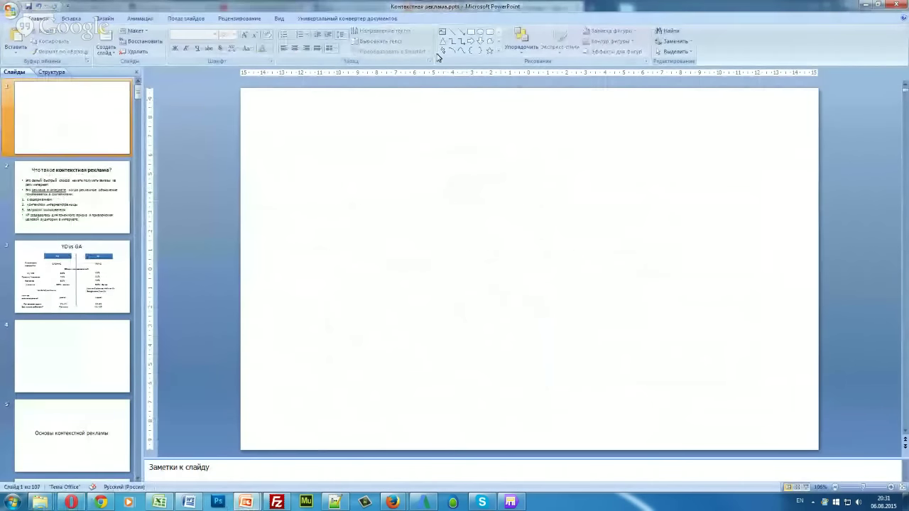
Step: Draw a vertical straight line down the slide and increase its line width
click(470, 32)
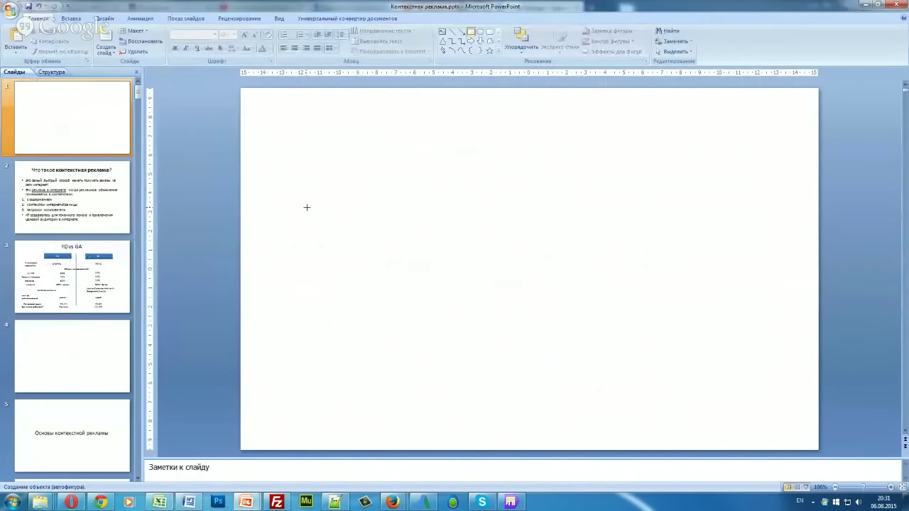
click(452, 32)
drag(402, 142, 405, 405)
right_click(405, 393)
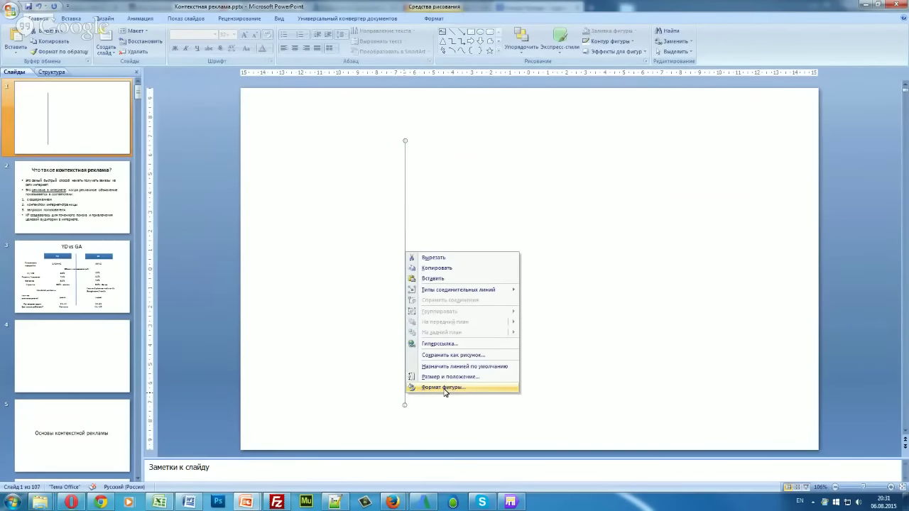
click(444, 387)
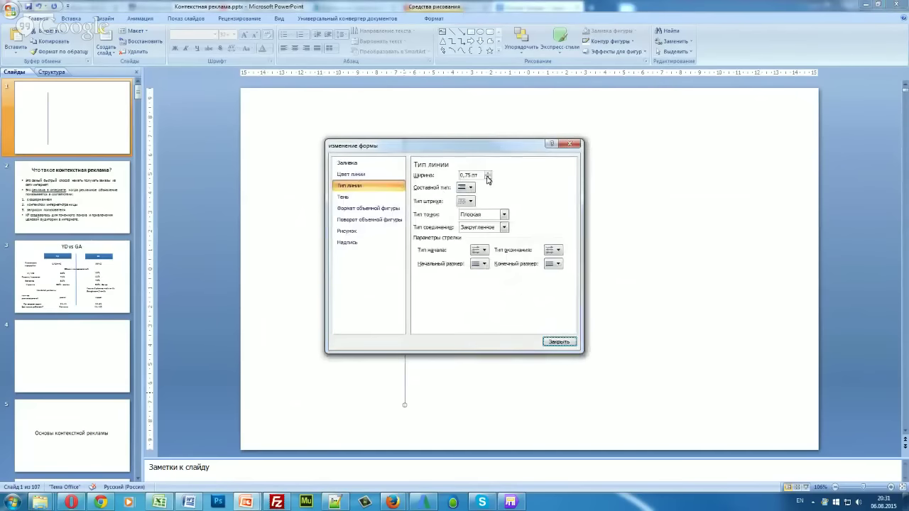
click(488, 174)
click(558, 341)
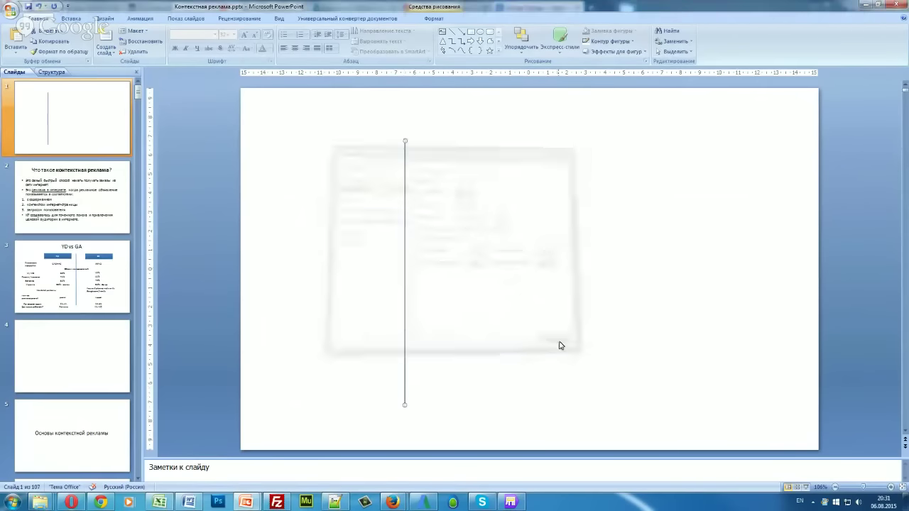
Step: Add a text box reading 'Маржинальность товара' and place it above-left of the line
click(442, 32)
click(325, 145)
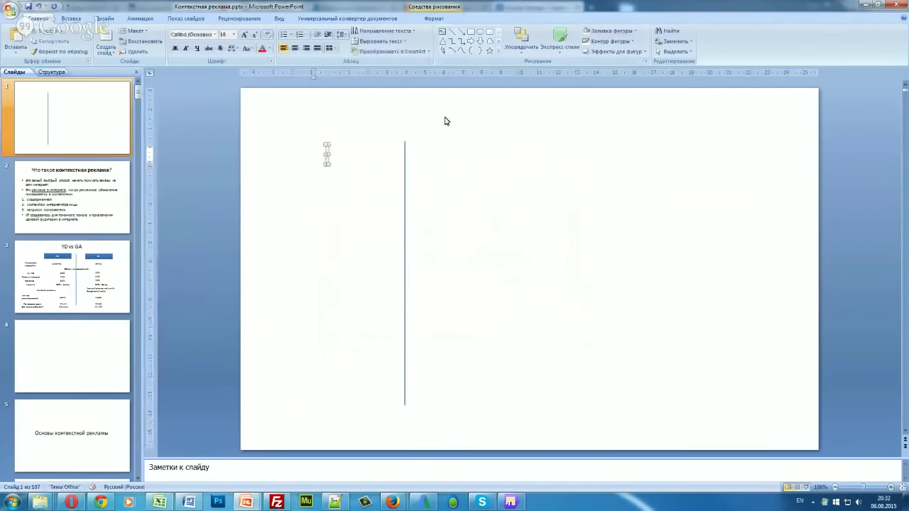
text(fh)
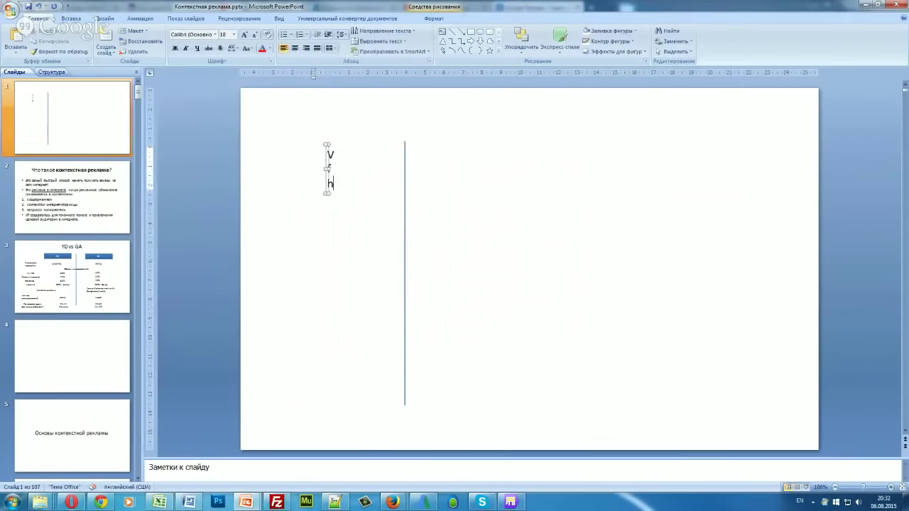
text(;byfkmy)
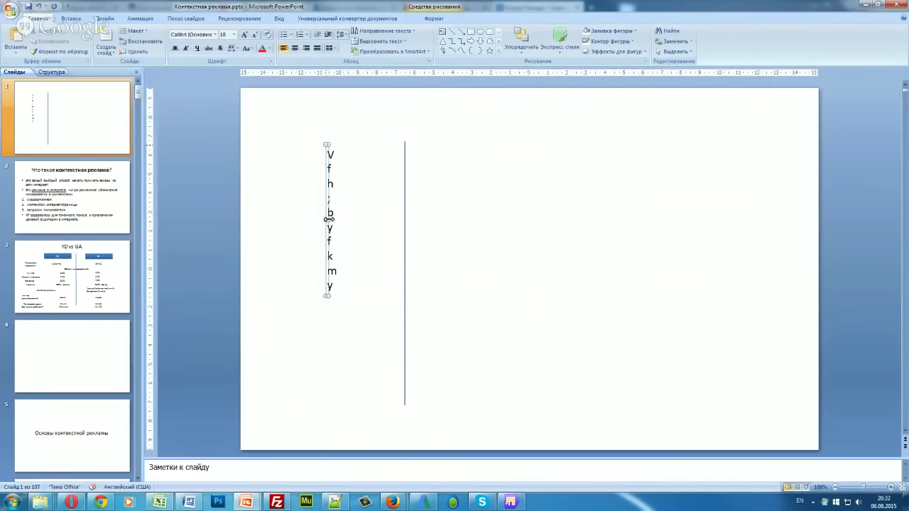
drag(332, 216, 355, 178)
key(alt+shift)
text(М)
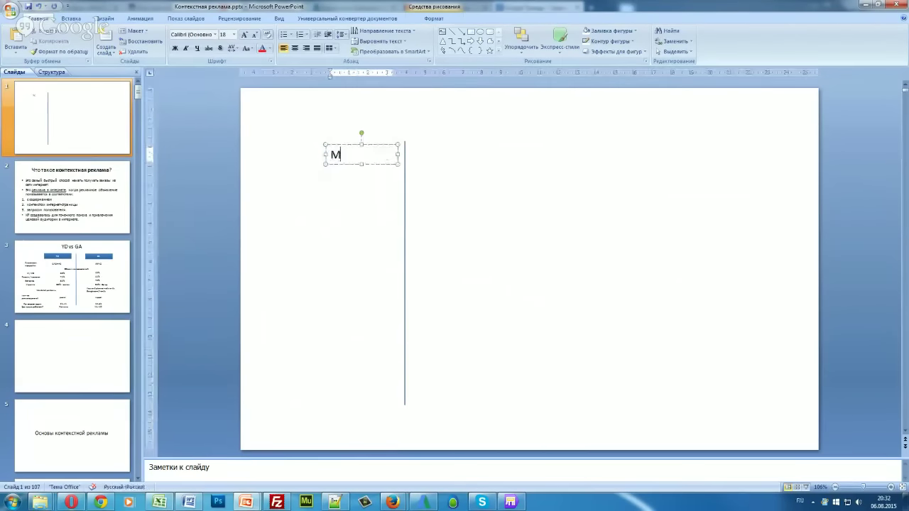
text(аржинальность)
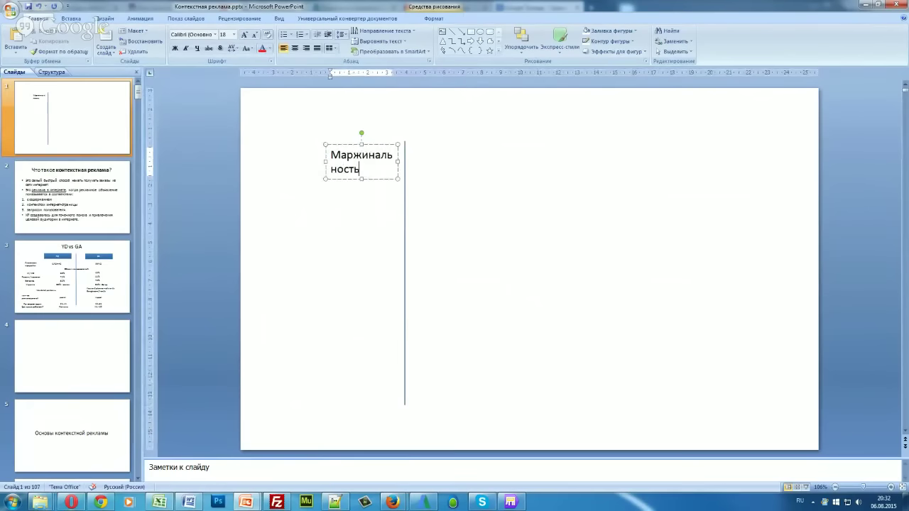
text( товара)
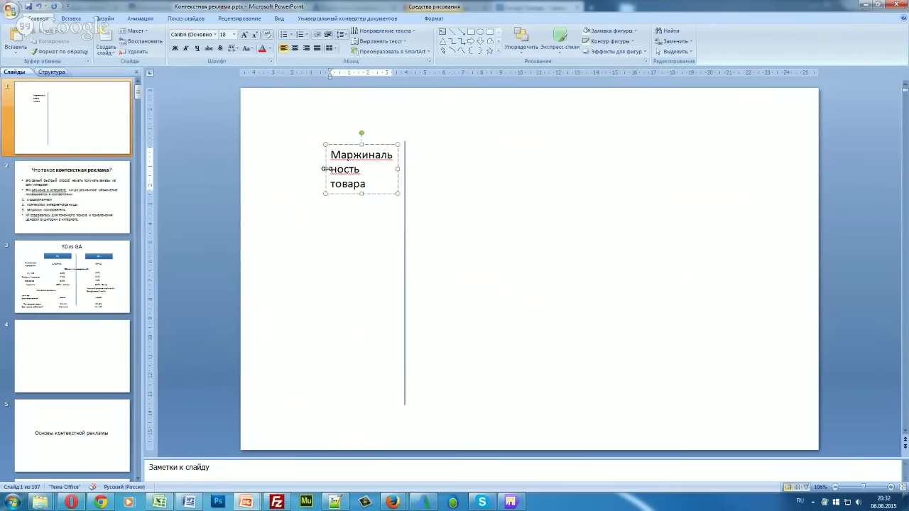
drag(323, 169, 296, 169)
drag(340, 144, 339, 126)
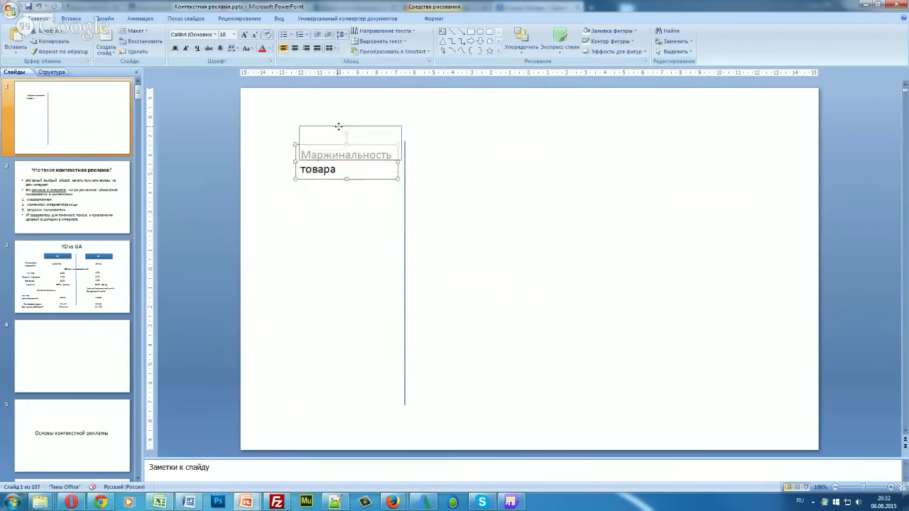
click(348, 149)
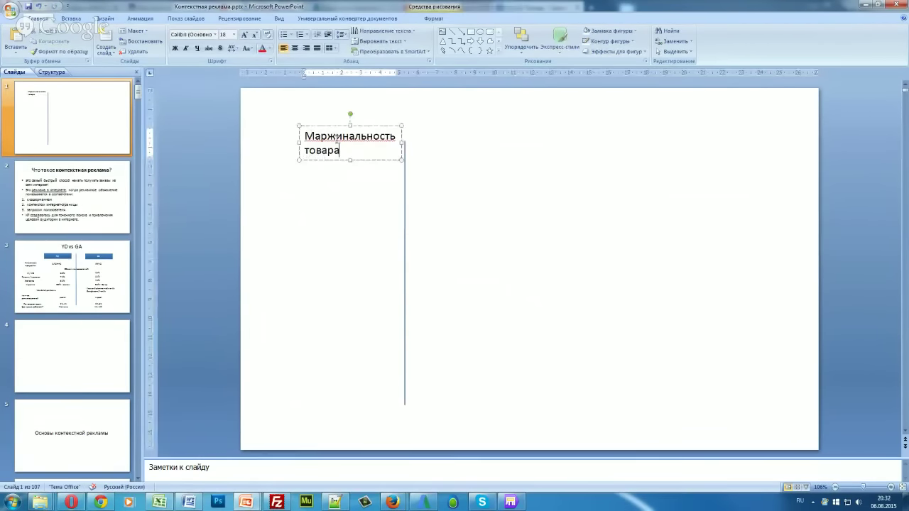
click(329, 127)
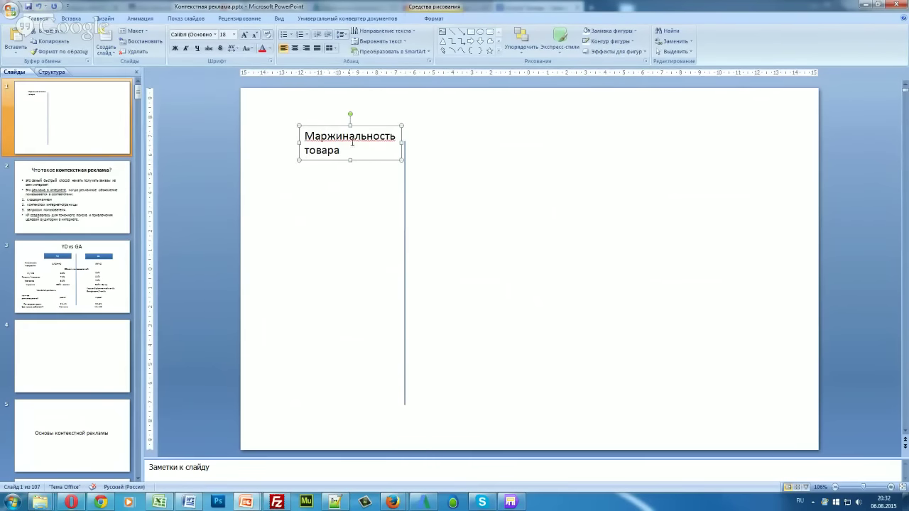
Step: Duplicate the 'Маржинальность товара' label with Ctrl+D
click(346, 150)
key(Escape)
key(ctrl+d)
Step: Move the copy right of the line, retype it as 'Кол-во аудитории' / 'Кол-во конкурентов', and widen it
drag(328, 132, 440, 125)
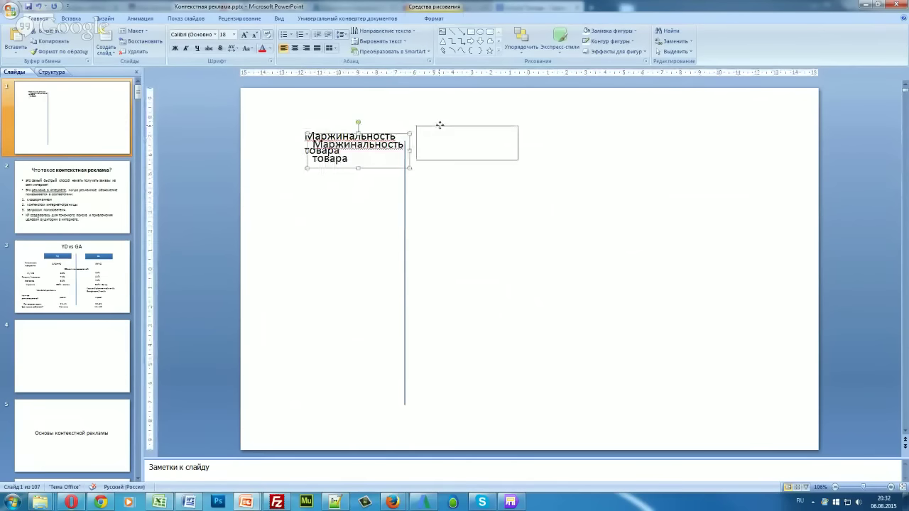
triple_click(441, 139)
text(Кол-во)
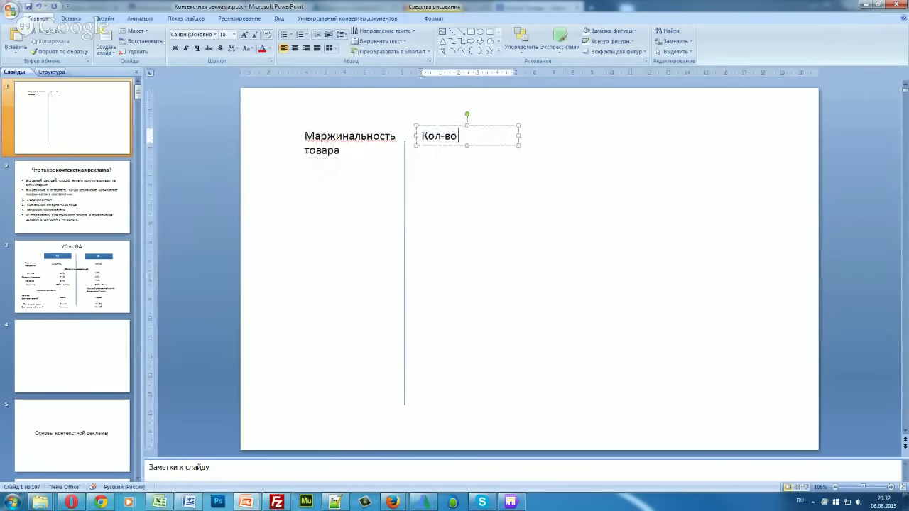
text( аудитори)
text(и)
key(Return)
text(Кол)
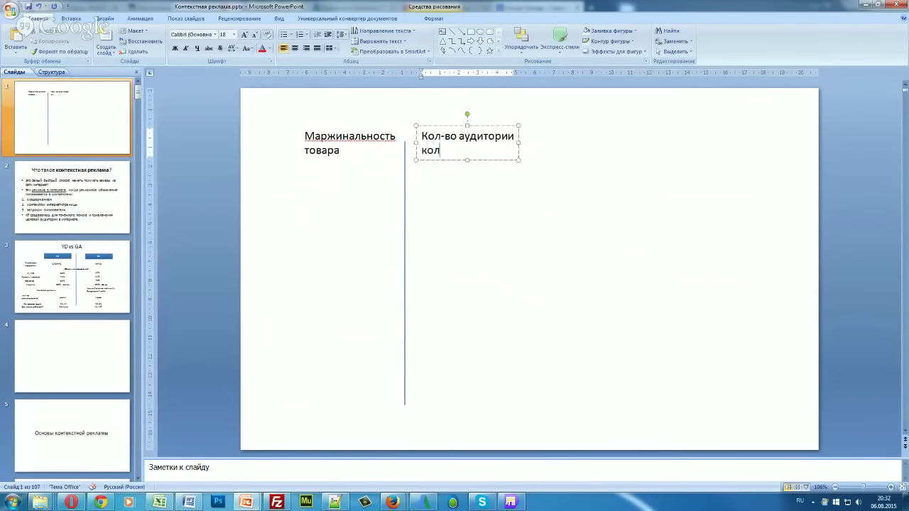
text(-во конкурен)
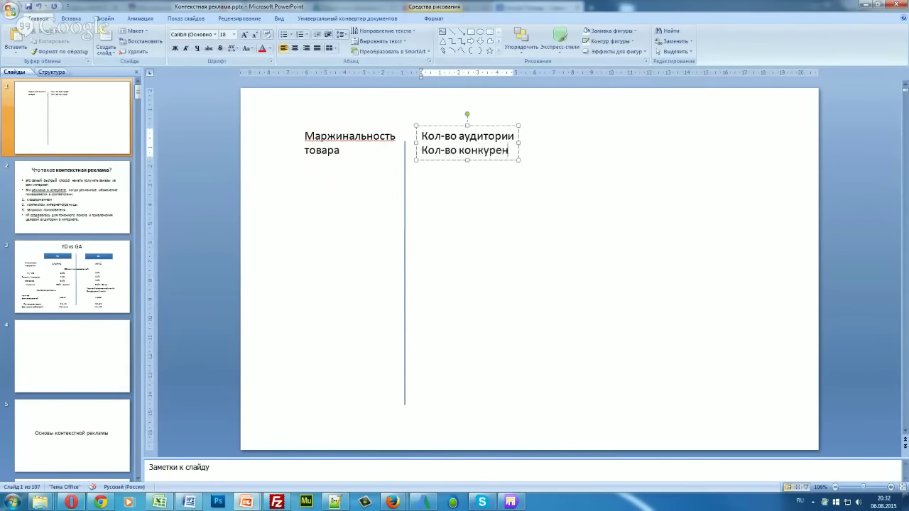
text(тов)
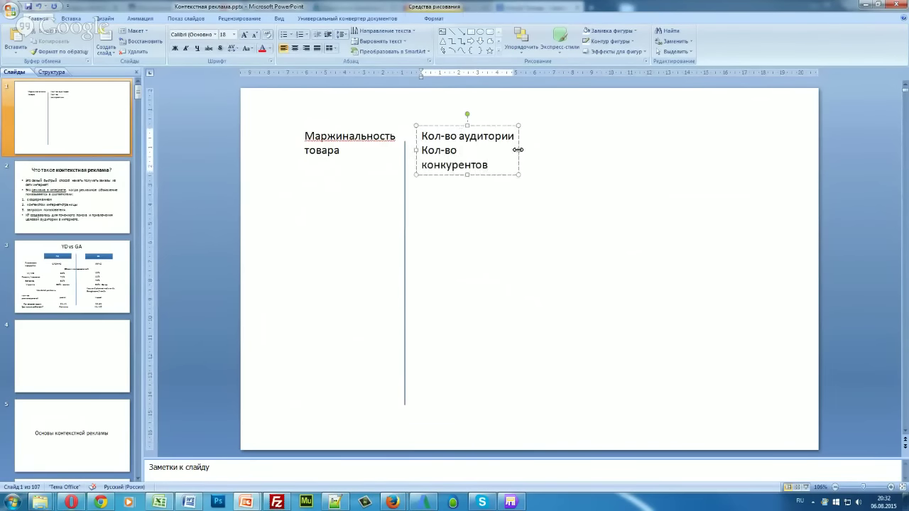
drag(518, 149, 541, 149)
click(533, 176)
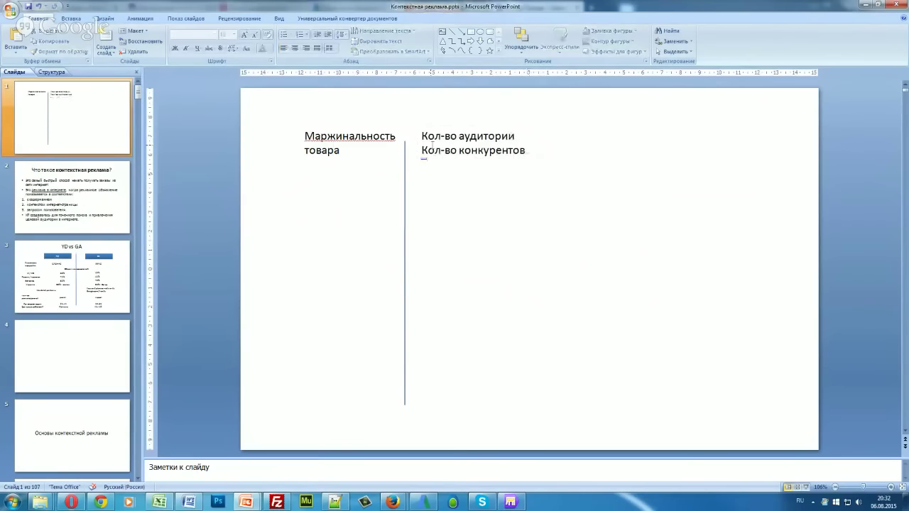
Step: Duplicate the vertical divider and place the copy right of the audience column
click(402, 160)
key(ctrl+d)
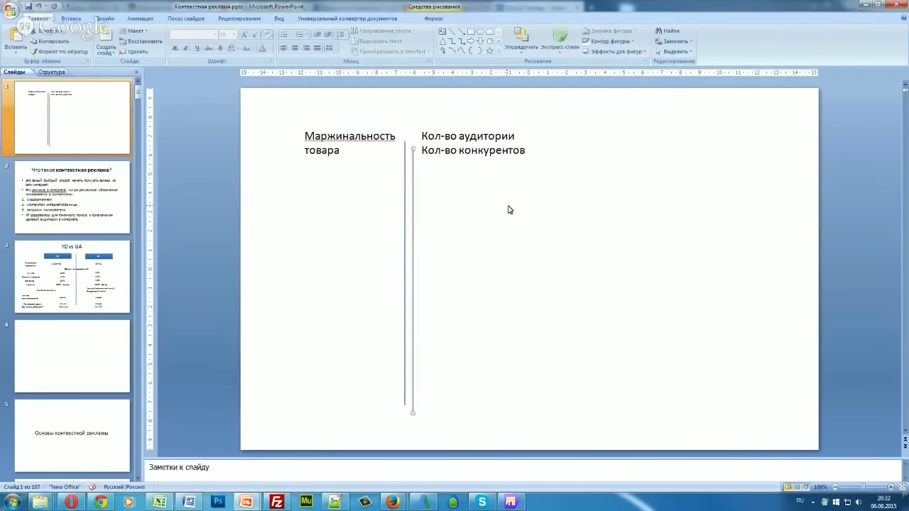
mouse_move(413, 187)
mouse_down()
mouse_move(566, 188)
mouse_move(549, 177)
mouse_up()
click(553, 186)
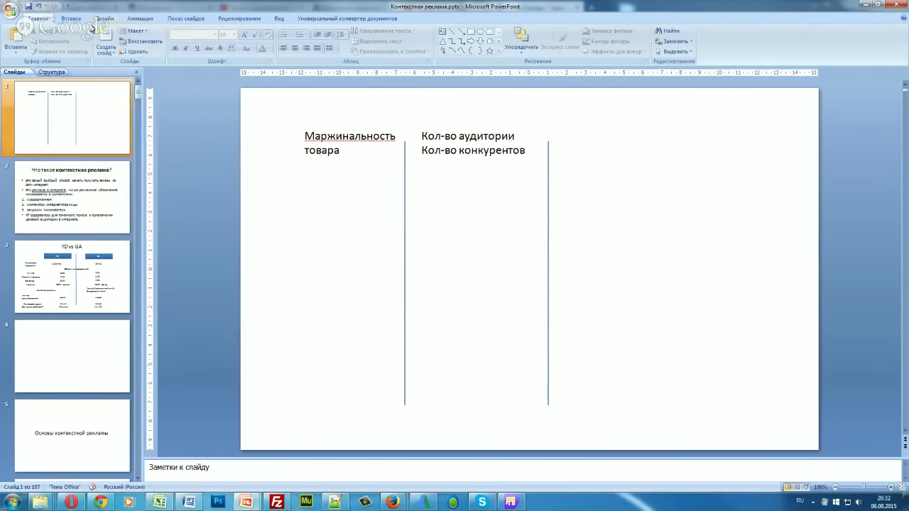
Step: Turn a duplicated divider horizontal and position it under the header row
click(452, 32)
drag(298, 166, 660, 166)
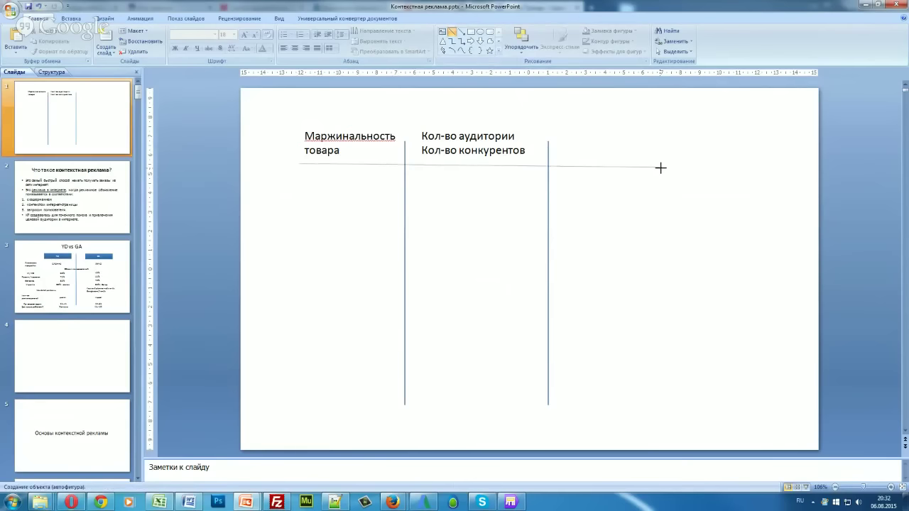
key(ctrl+z)
click(405, 209)
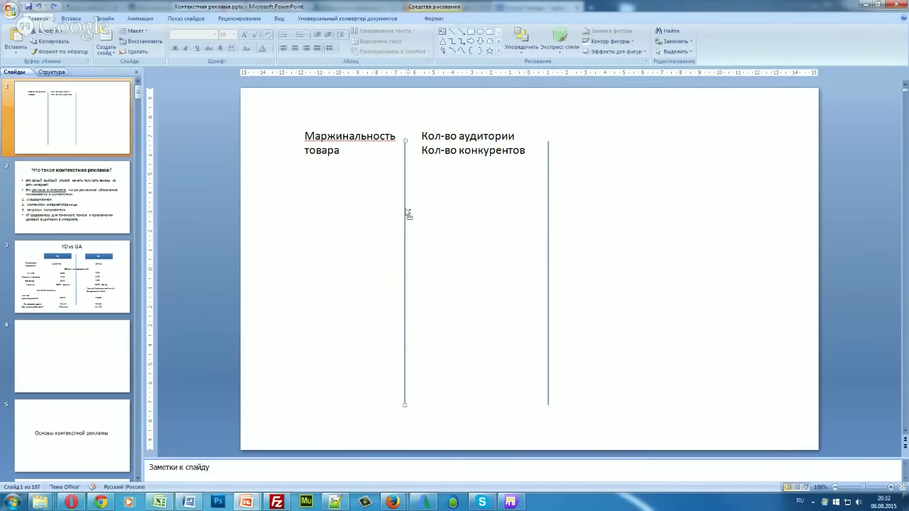
key(ctrl+d)
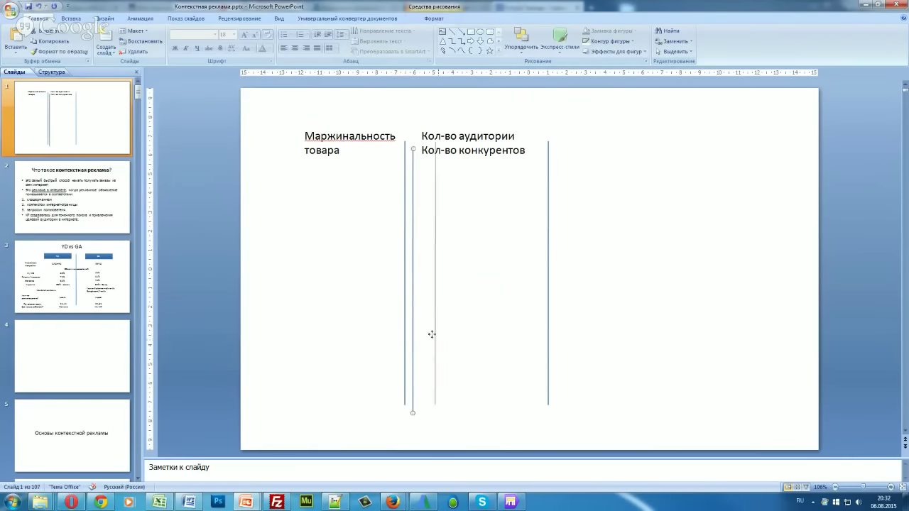
drag(414, 344, 447, 336)
mouse_move(446, 405)
mouse_down()
mouse_move(767, 191)
mouse_move(730, 141)
mouse_up()
drag(650, 142, 544, 164)
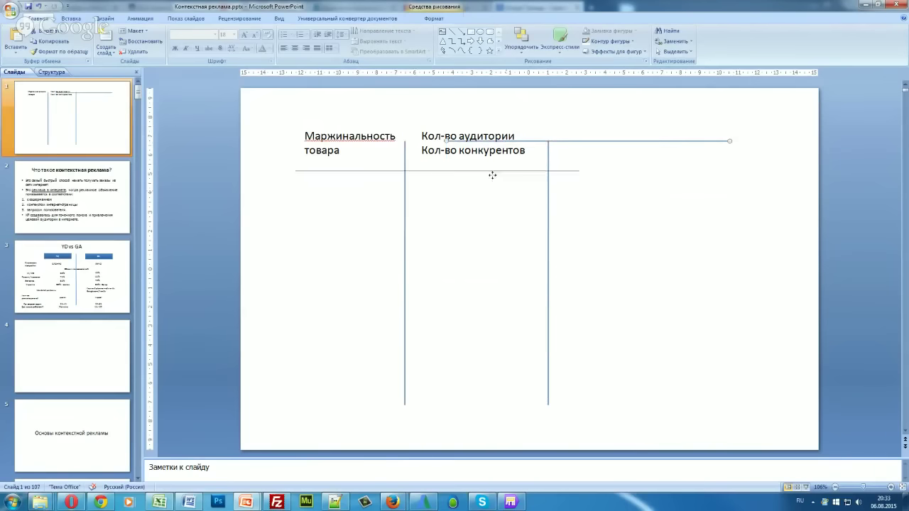
click(178, 81)
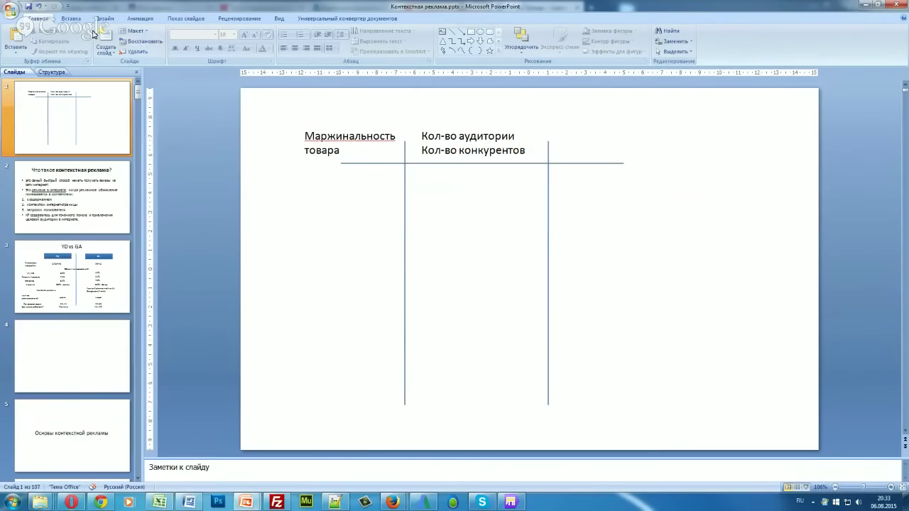
Step: Copy the audience header into the third column and retype it as '$ Реклама'
click(495, 142)
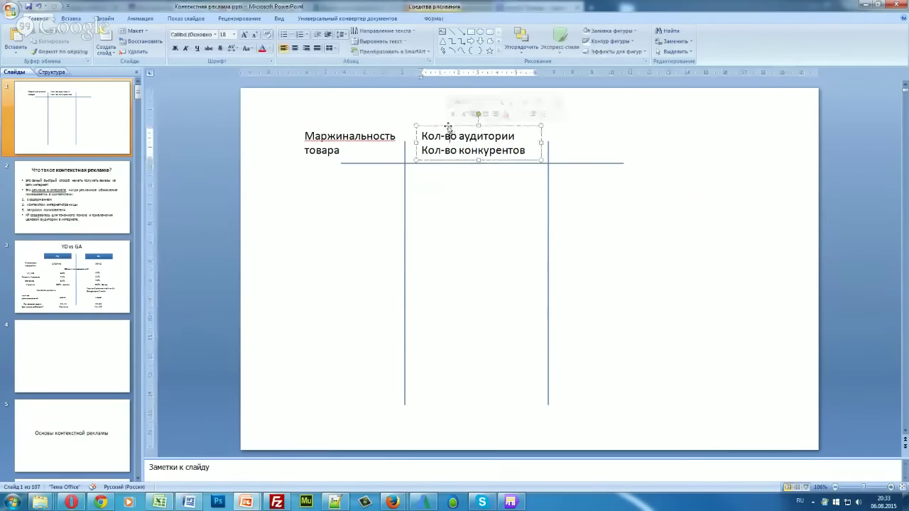
mouse_move(451, 135)
mouse_down()
mouse_move(459, 144)
mouse_move(595, 133)
mouse_up()
text(Рек)
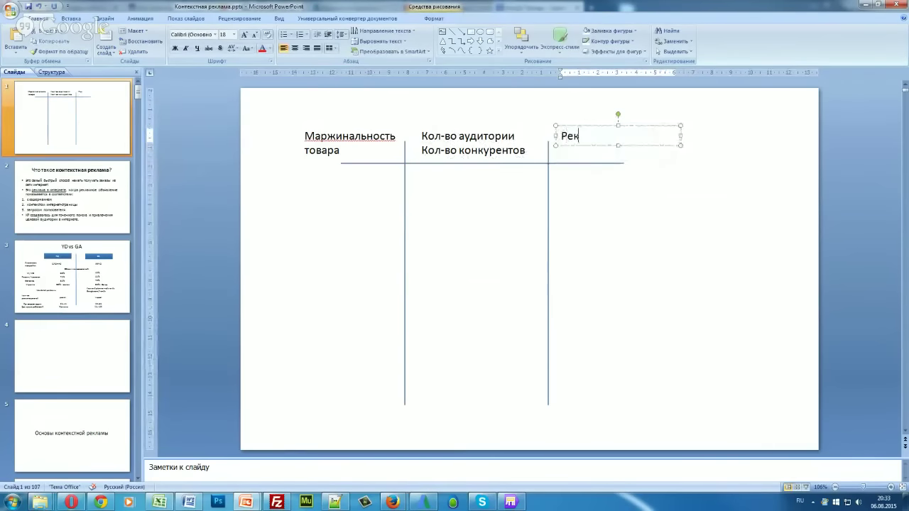
text(лк)
text(ма)
key(alt+shift)
text($)
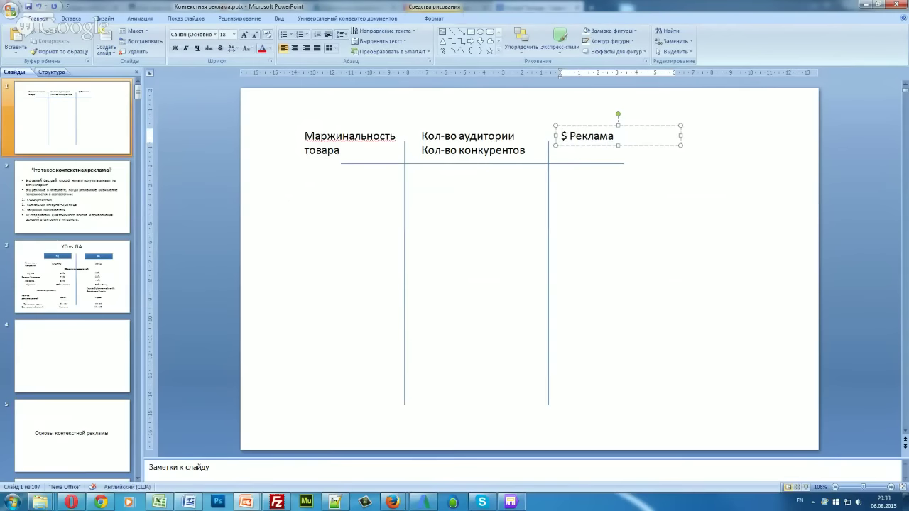
click(587, 173)
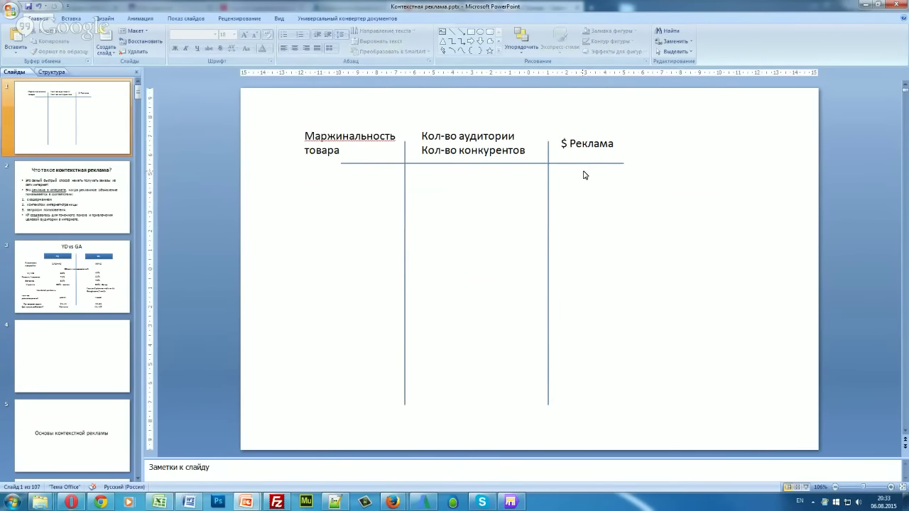
Step: Duplicate the header line downward three times to mark evenly spaced row boundaries
click(475, 165)
key(ctrl+d)
drag(478, 171, 473, 220)
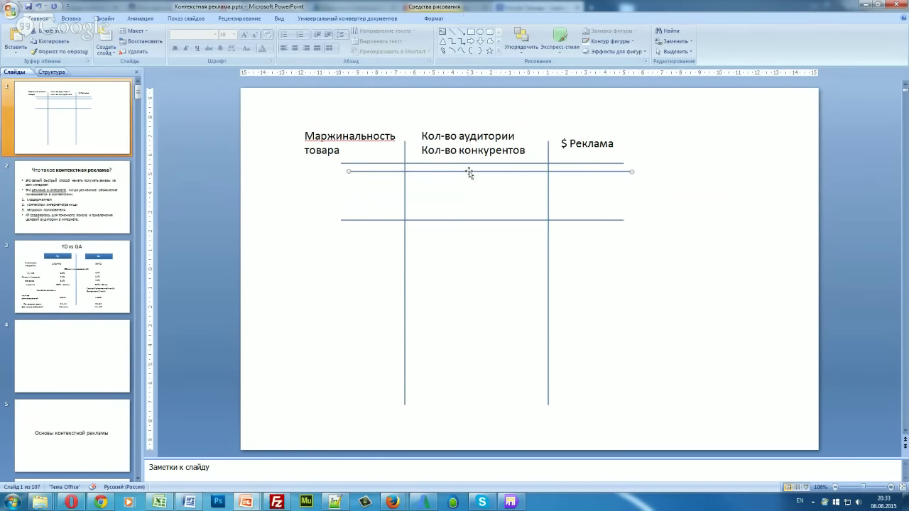
drag(469, 173, 461, 272)
scroll(462, 273, down, 1)
scroll(469, 275, down, 1)
scroll(470, 276, up, 2)
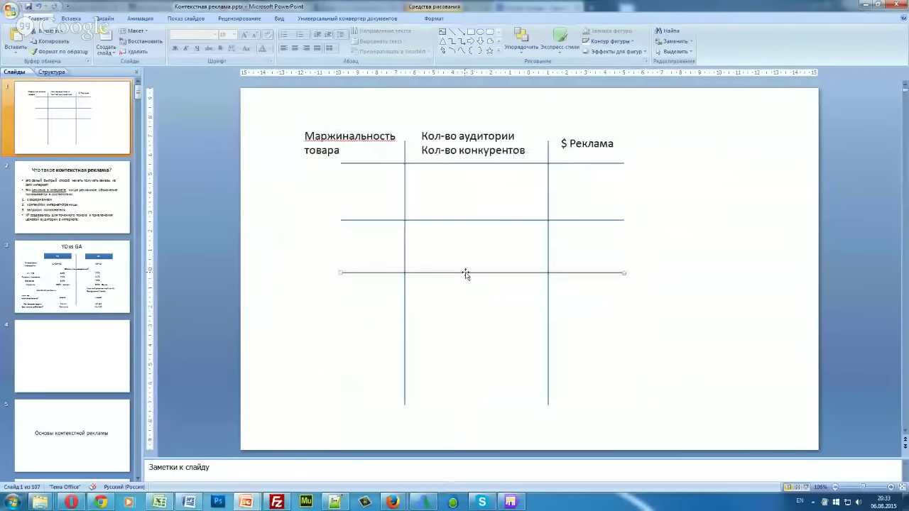
click(466, 272)
key(ctrl+d)
mouse_move(468, 282)
mouse_down()
mouse_move(468, 339)
mouse_move(458, 328)
mouse_up()
click(359, 239)
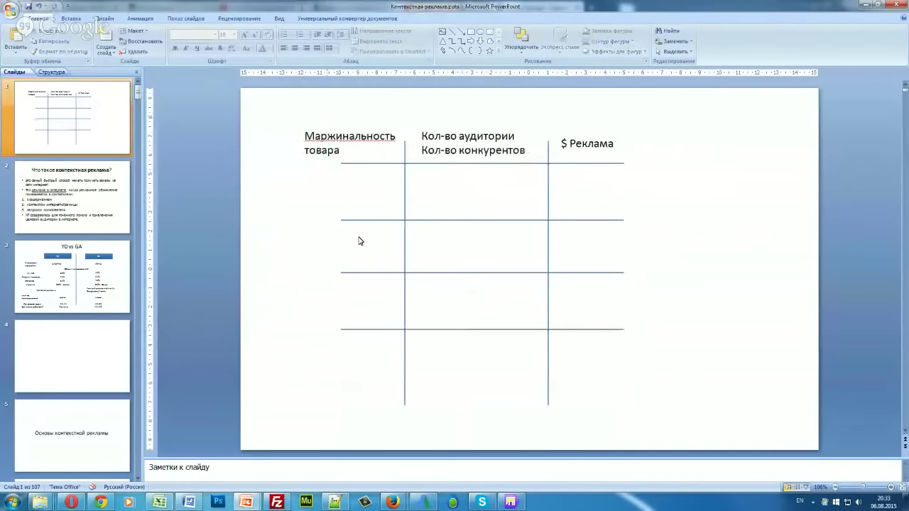
scroll(91, 240, down, 10)
Step: Paste the coin picture from the Типы запросов slide into the first grid cell, enlarged
scroll(91, 240, down, 8)
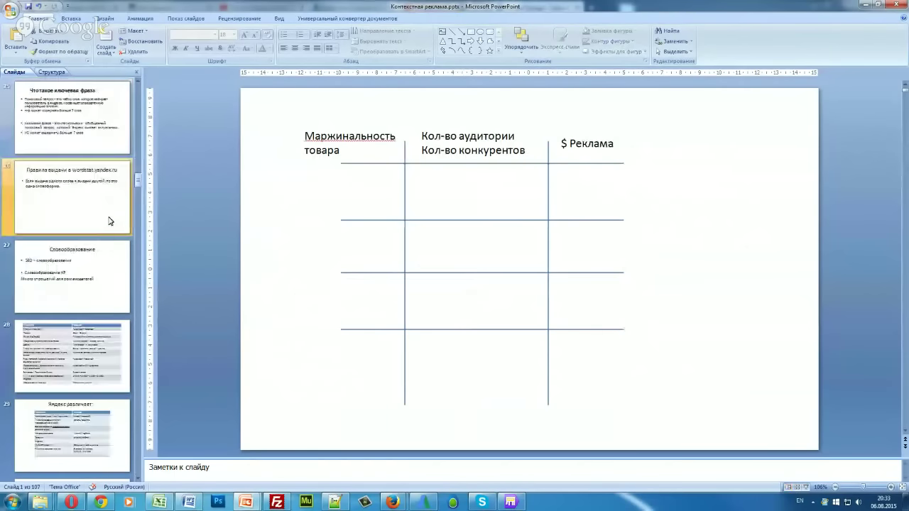
scroll(91, 240, down, 8)
scroll(91, 240, down, 8)
click(95, 136)
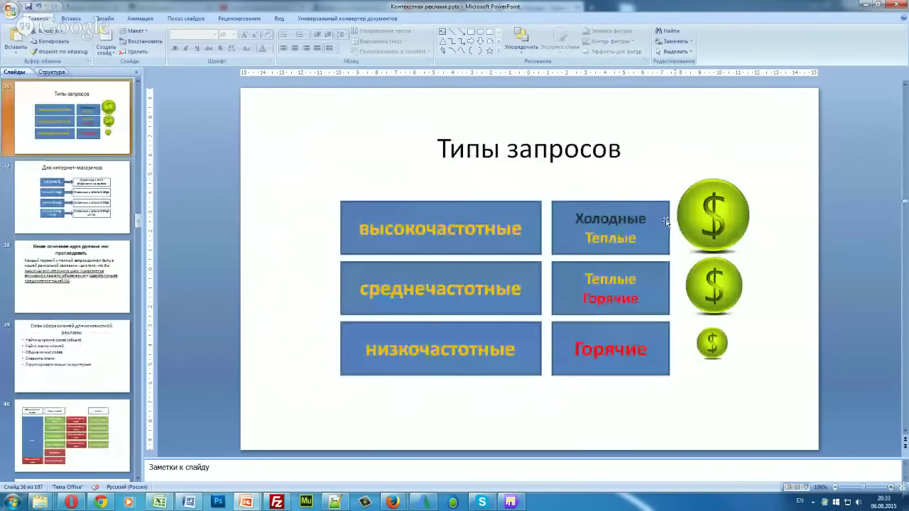
scroll(114, 185, up, 12)
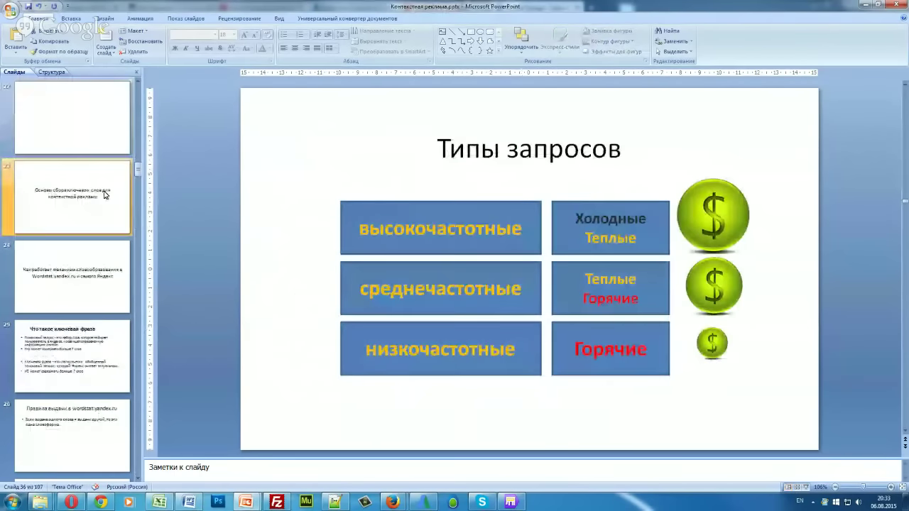
scroll(99, 164, up, 12)
scroll(85, 145, up, 11)
click(83, 144)
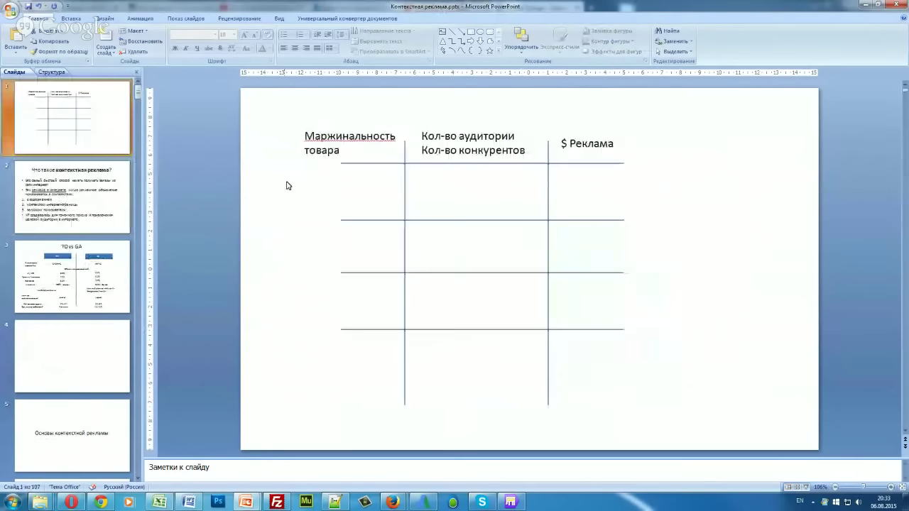
key(ctrl+v)
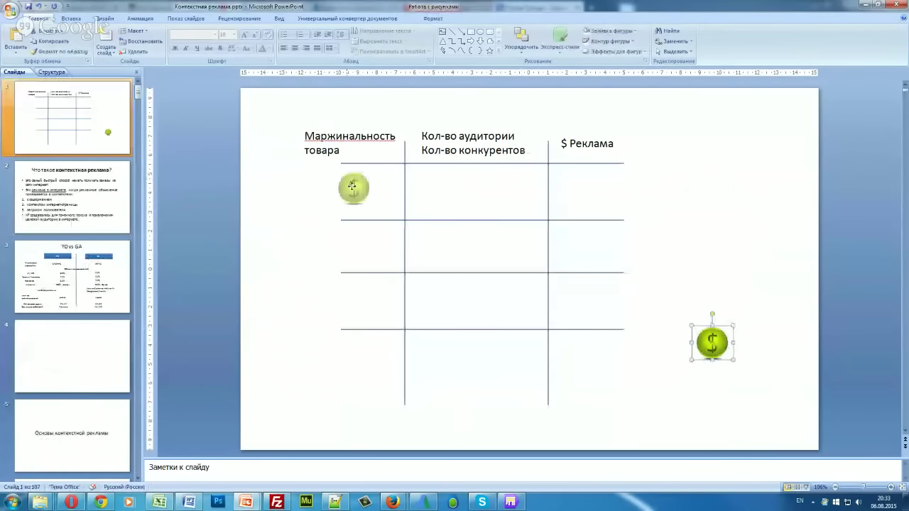
mouse_move(710, 341)
mouse_down()
mouse_move(334, 171)
mouse_move(377, 215)
mouse_up()
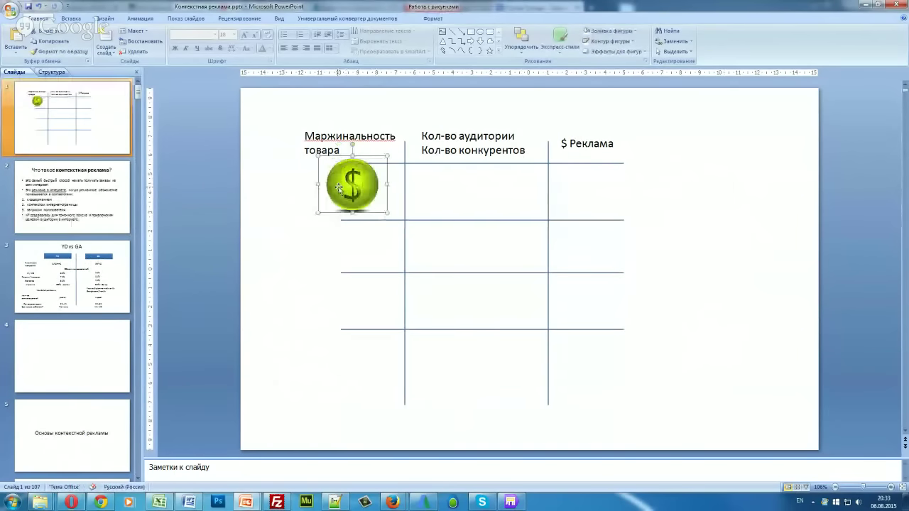
Step: Fill the column's remaining rows with coin copies, resizing so two large sit above two small
drag(351, 186, 348, 238)
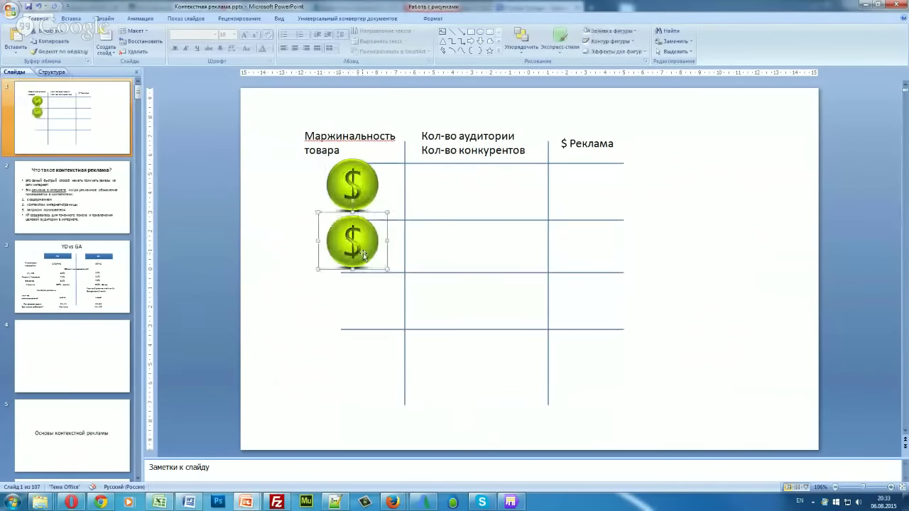
click(374, 167)
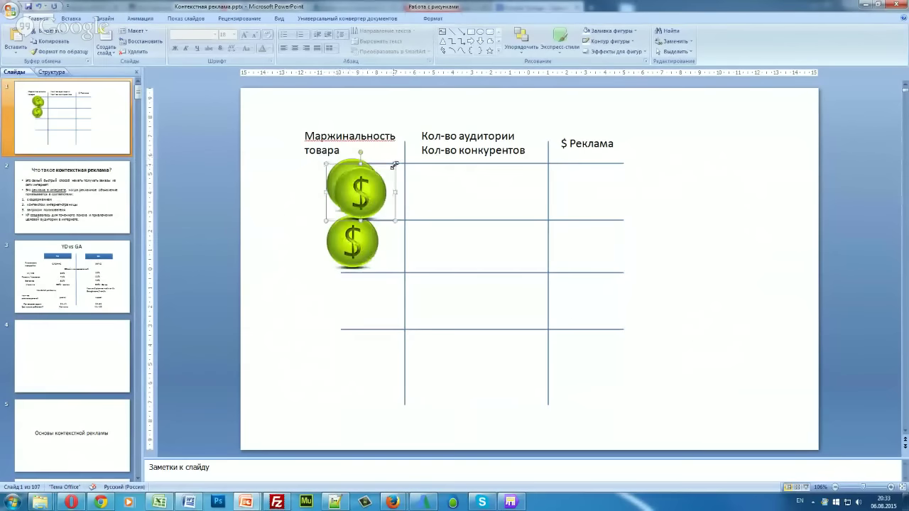
mouse_move(395, 163)
mouse_down()
mouse_move(364, 188)
mouse_move(349, 296)
mouse_move(353, 360)
mouse_up()
key(ctrl+d)
click(445, 300)
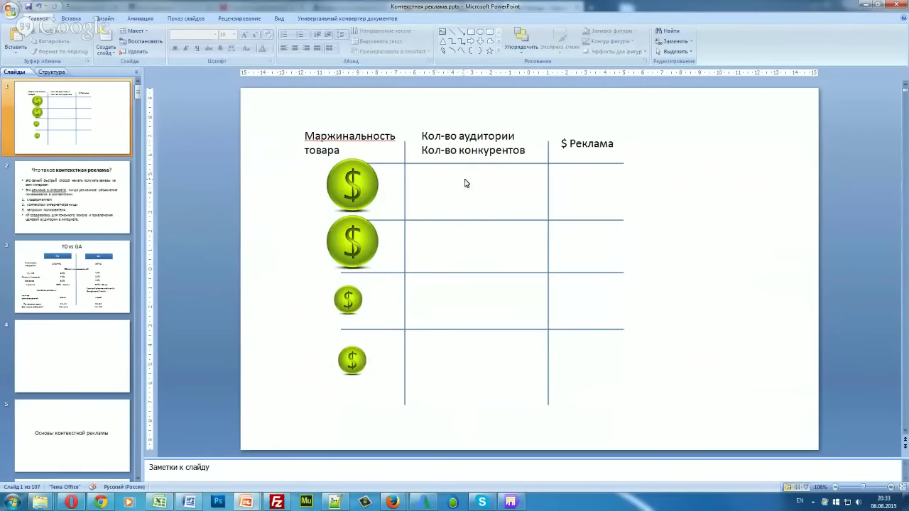
Step: Add a 'Много' text box in the top-row audience cell
click(443, 32)
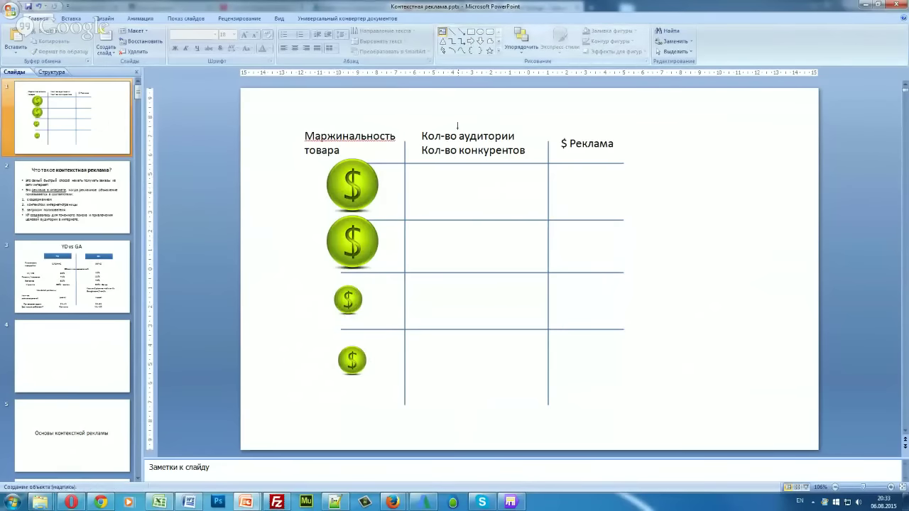
click(465, 193)
text(Vyjuj)
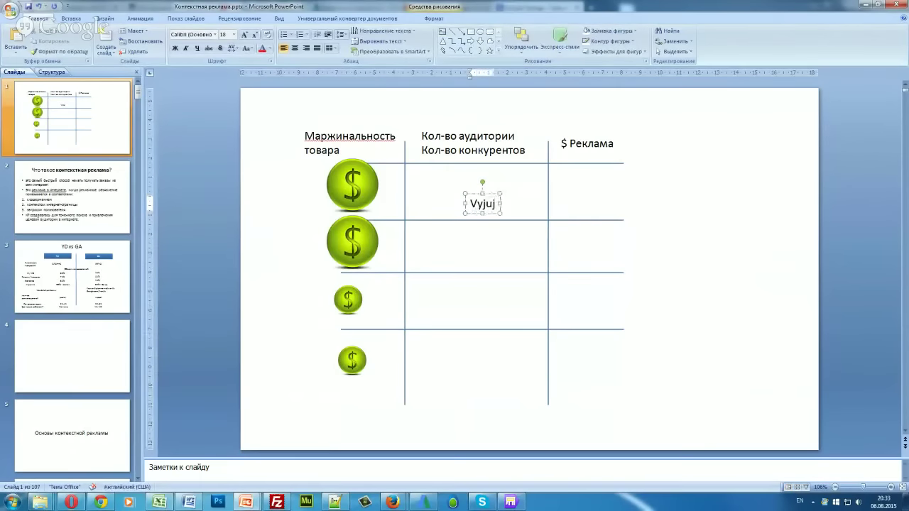
key(ctrl+a)
key(alt+shift)
text(Много)
mouse_move(484, 210)
mouse_down()
mouse_move(476, 195)
mouse_move(474, 286)
mouse_up()
Step: Copy the label into row two and retype it as 'Мало специфичная спец.'
key(ctrl+d)
click(479, 189)
key(ctrl+a)
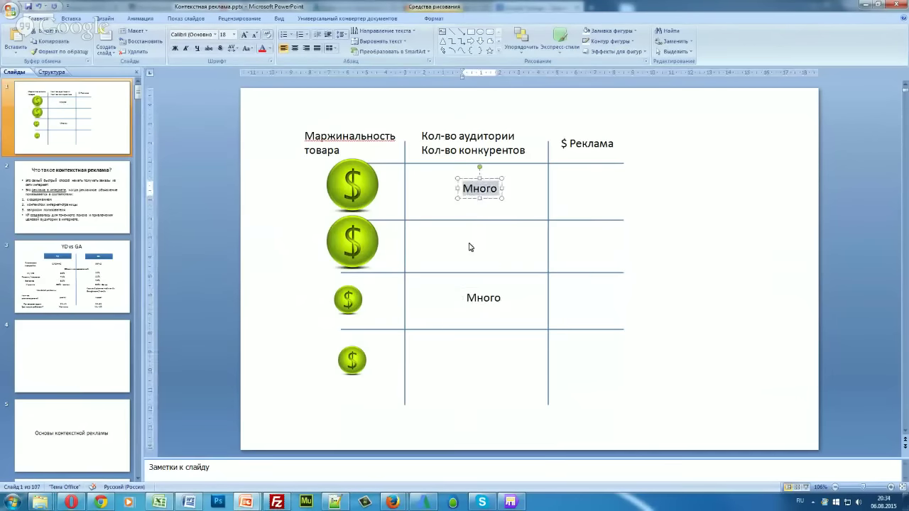
mouse_move(479, 188)
mouse_down()
mouse_move(529, 268)
mouse_move(481, 246)
mouse_up()
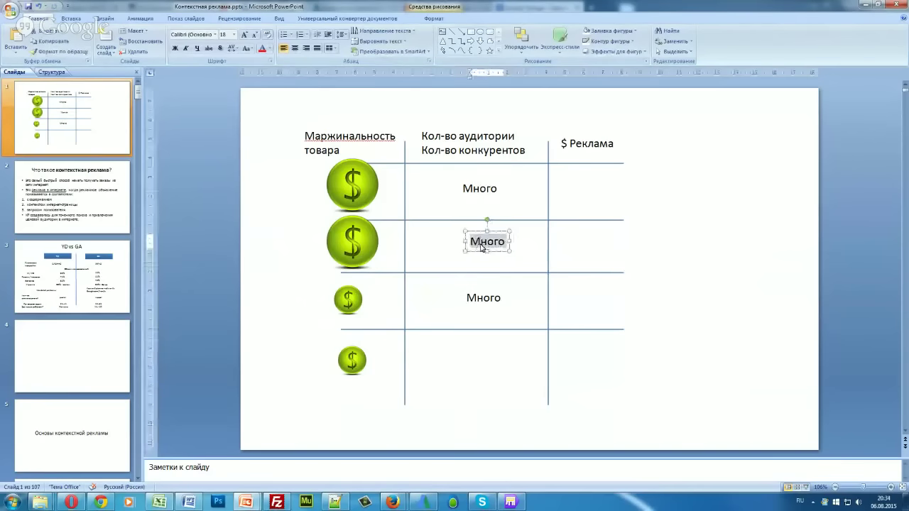
text(Мало)
text( /)
key(BackSpace)
key(BackSpace)
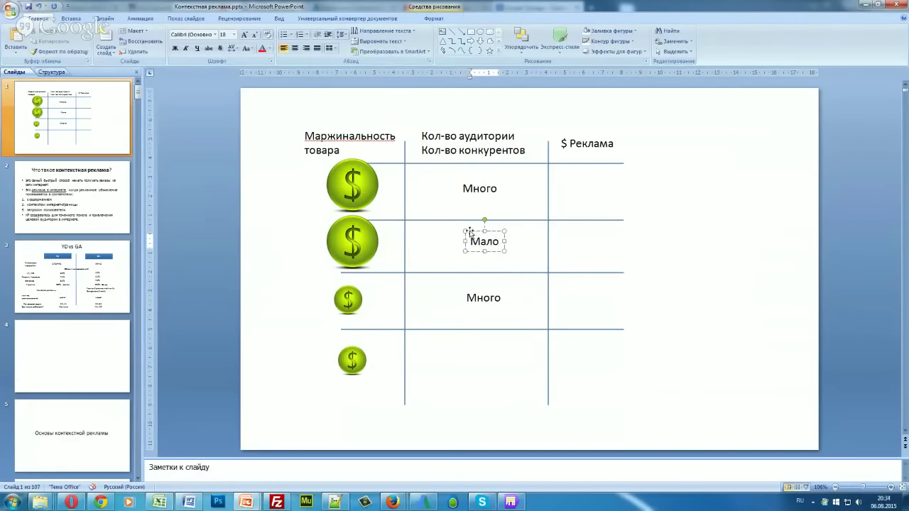
key(Return)
text(пеци)
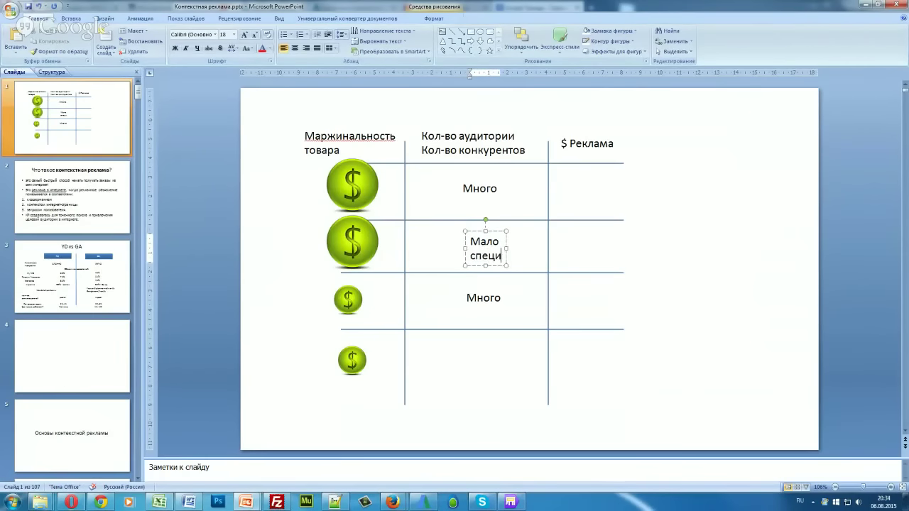
text(фичная с)
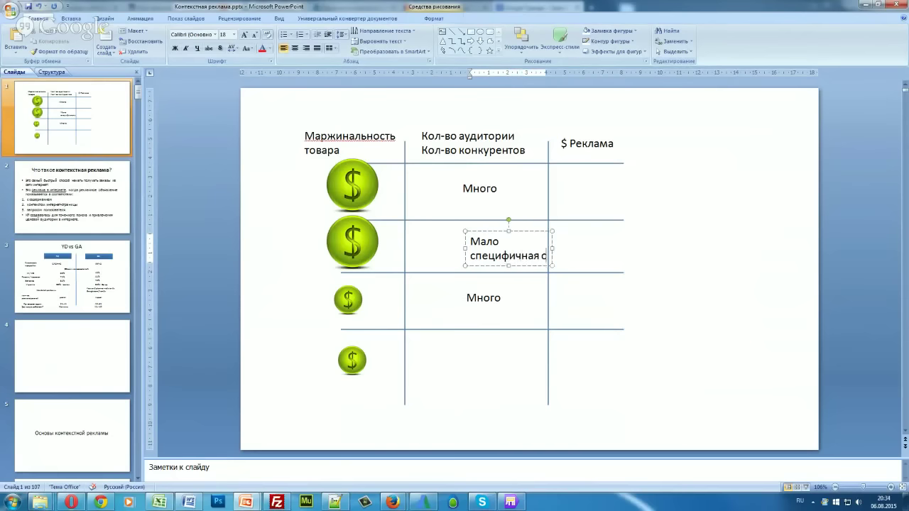
text(пец.)
drag(497, 233, 452, 228)
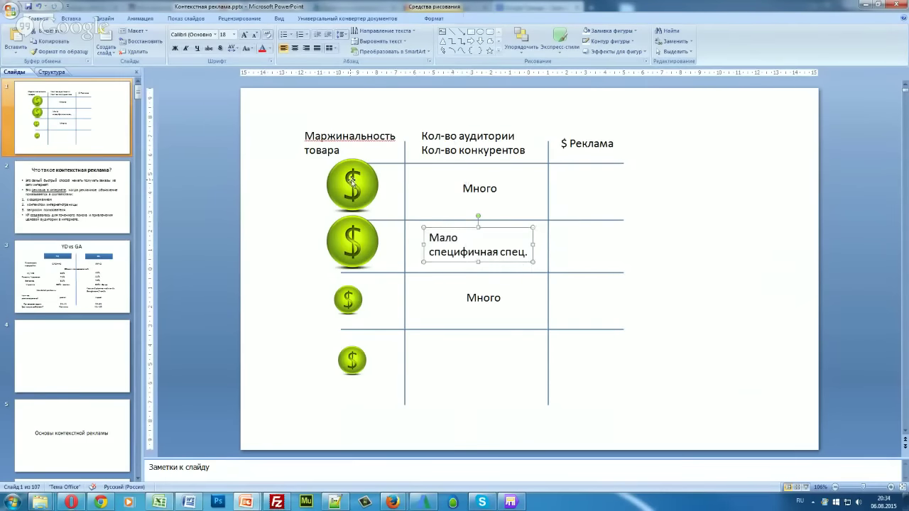
Step: Extend the third-row label to 'Много ширпотреб' and shift the labels into place
click(491, 301)
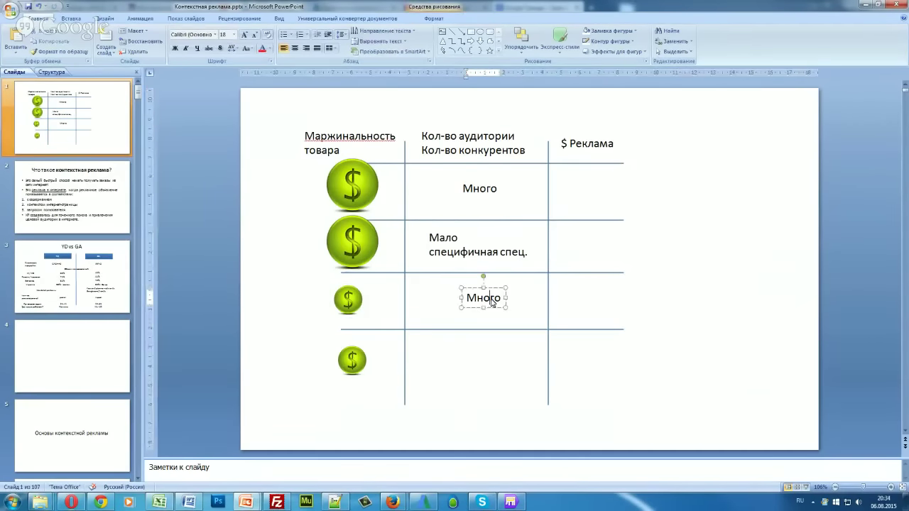
key(End)
key(Return)
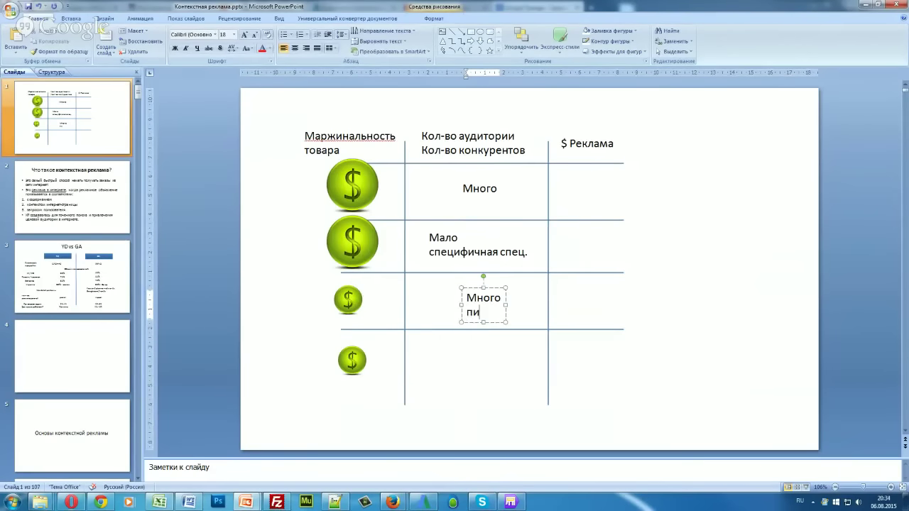
key(BackSpace)
key(BackSpace)
text(ширпот)
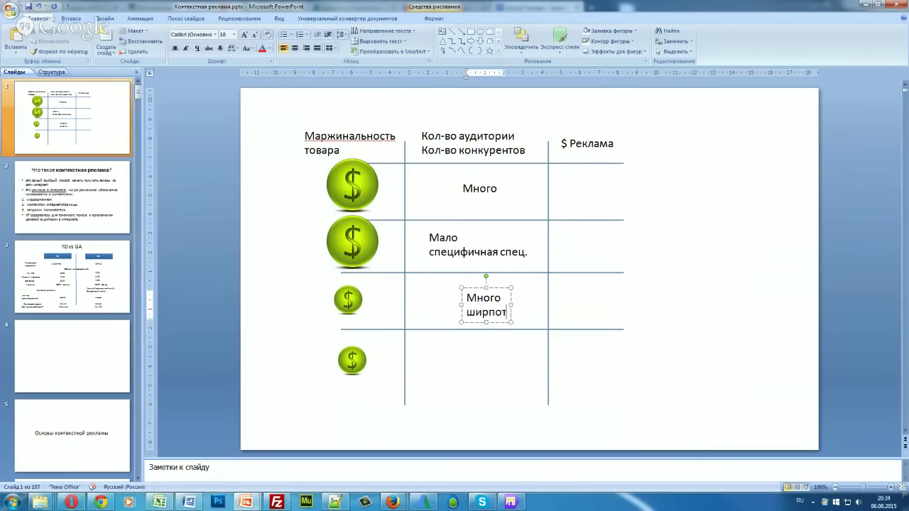
text(реб)
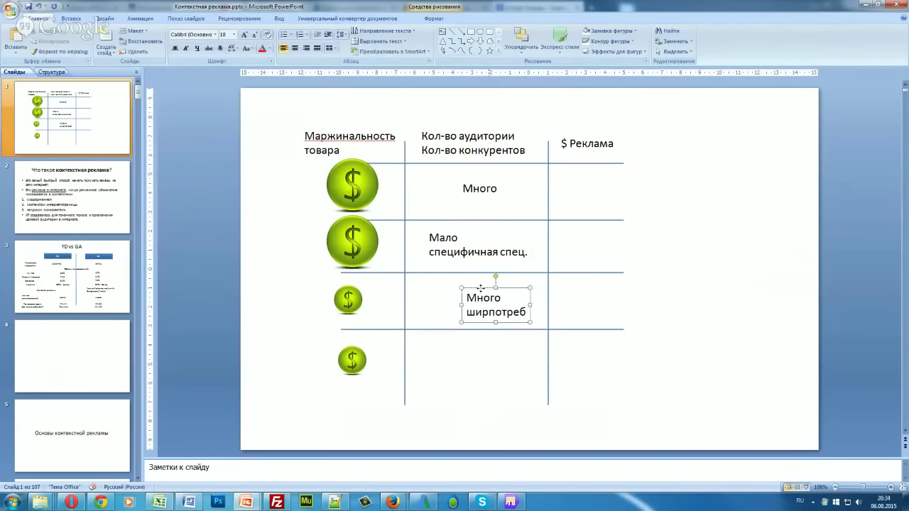
drag(491, 288, 472, 284)
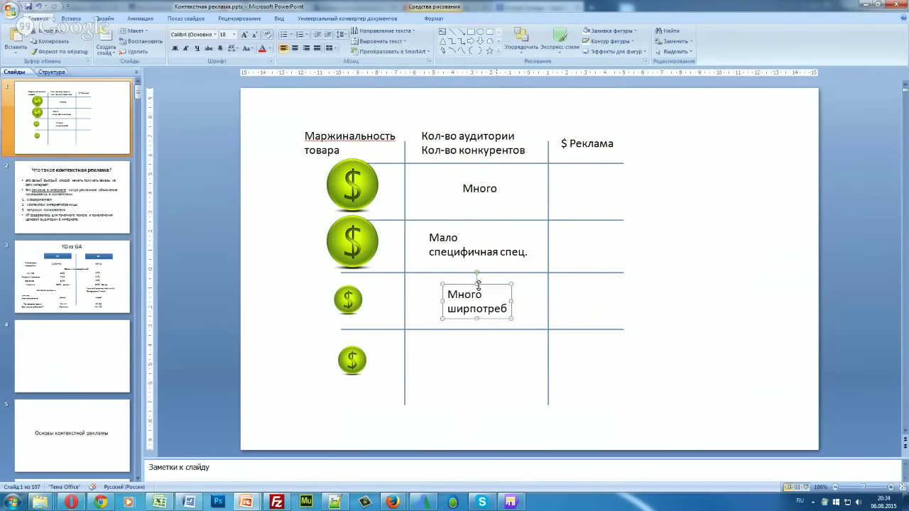
click(483, 191)
mouse_move(458, 189)
mouse_down()
mouse_move(450, 184)
mouse_move(463, 182)
mouse_up()
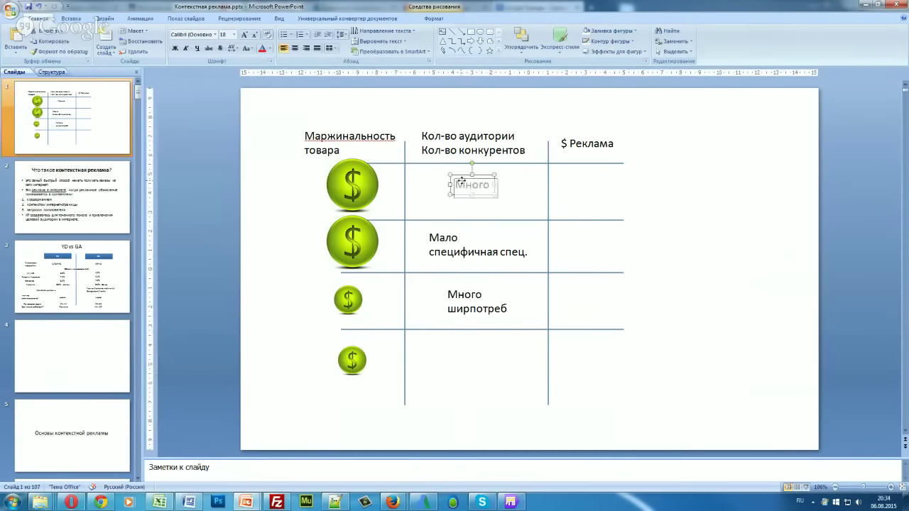
Step: Check the top two coins and their audience labels for alignment
click(517, 194)
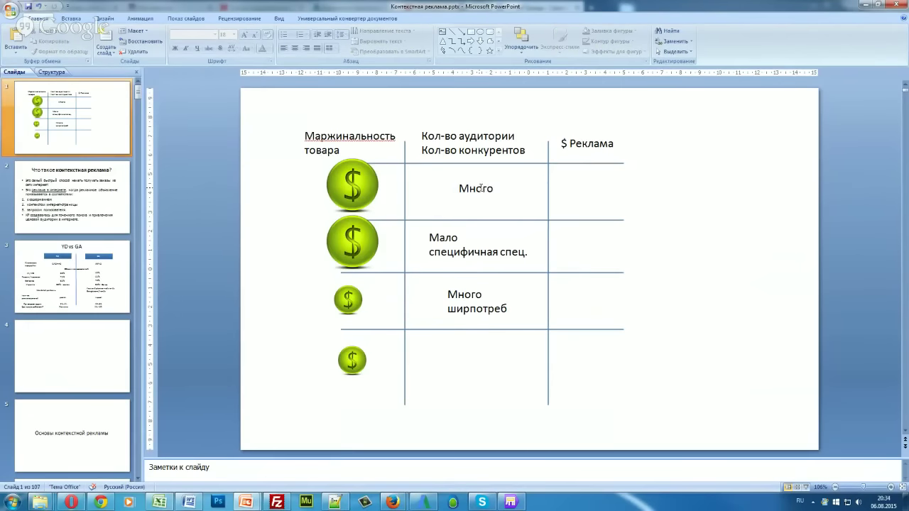
click(352, 183)
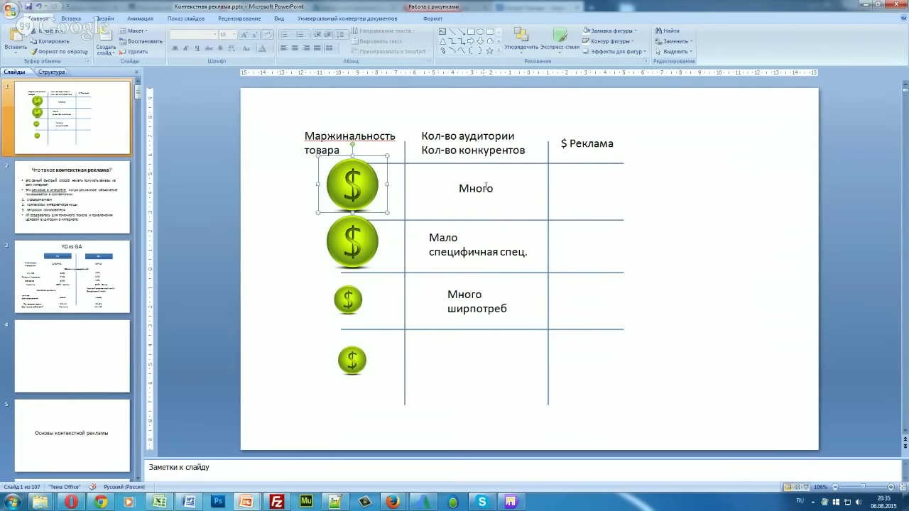
click(485, 187)
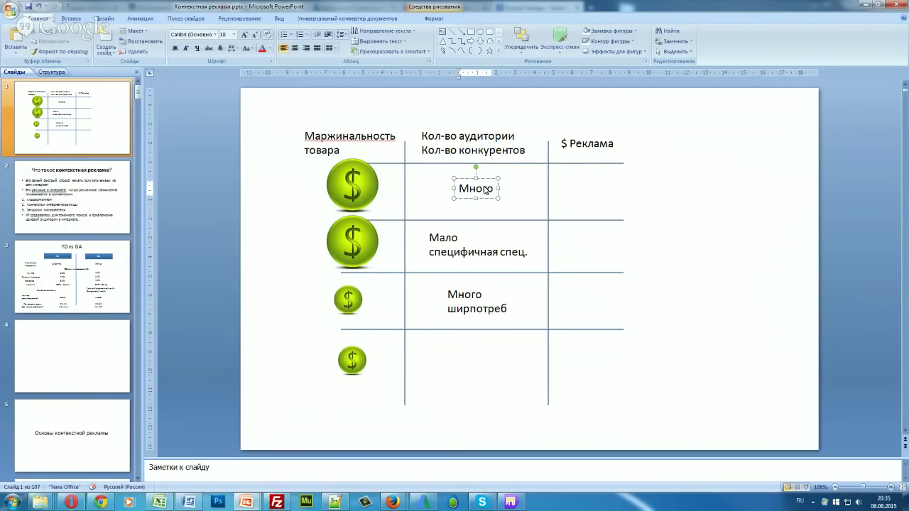
click(492, 268)
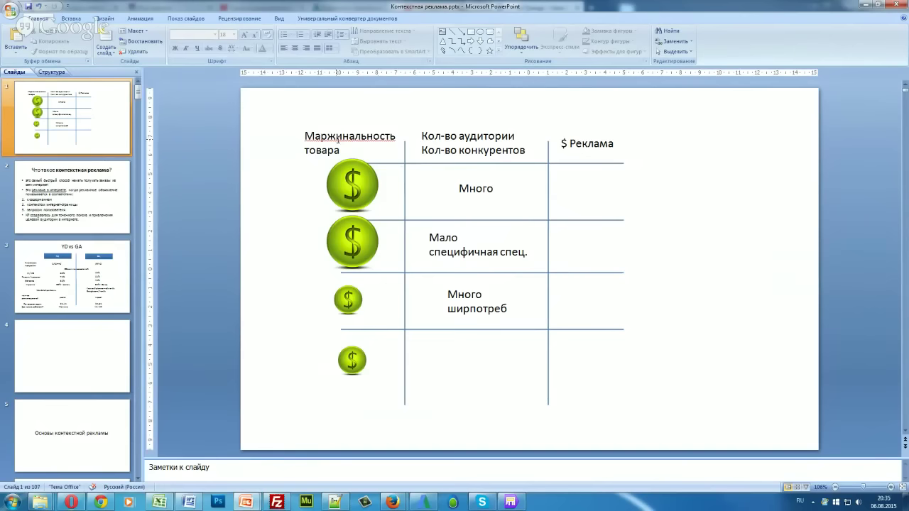
click(359, 250)
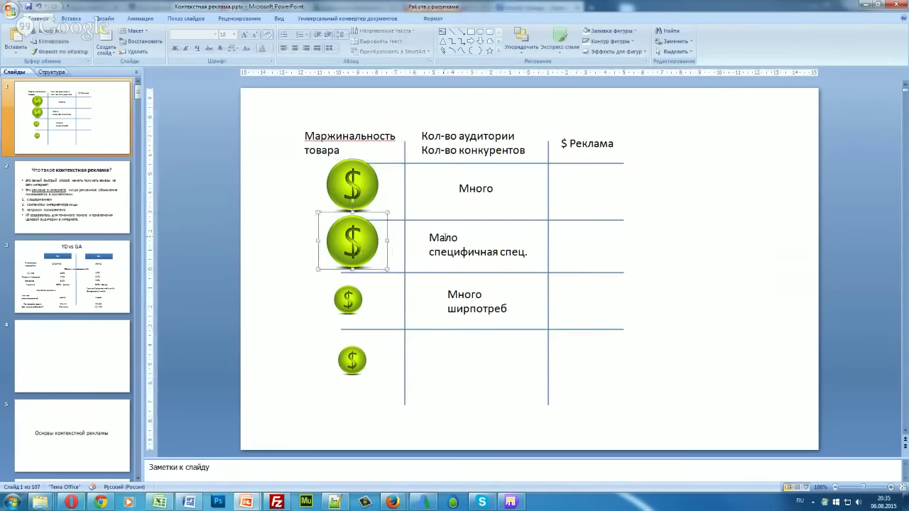
click(507, 252)
click(503, 269)
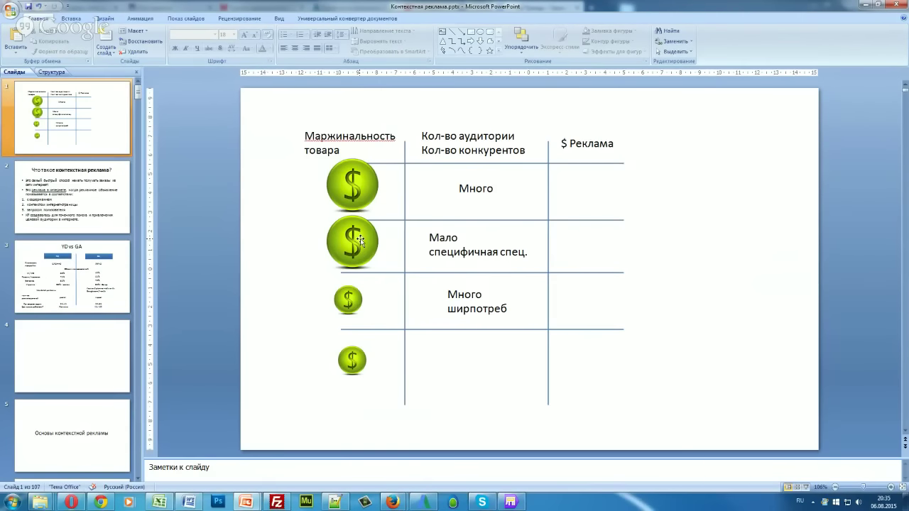
Step: Nudge the third coin slightly right and the fourth coin slightly up
click(347, 299)
drag(345, 296, 349, 297)
click(375, 306)
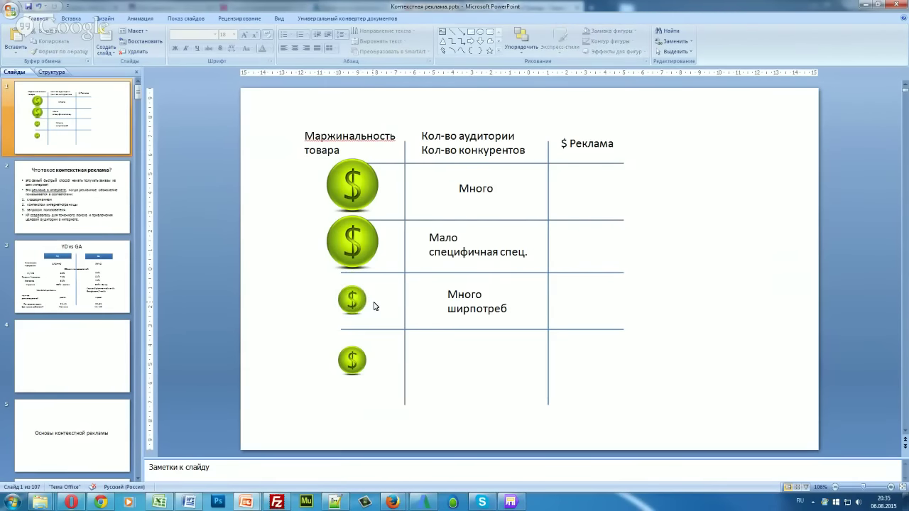
click(371, 361)
drag(370, 362, 374, 358)
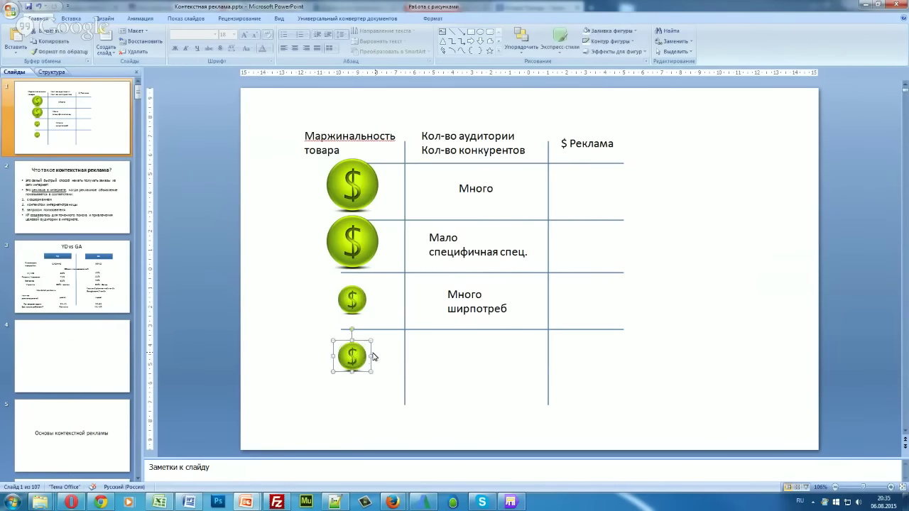
click(375, 357)
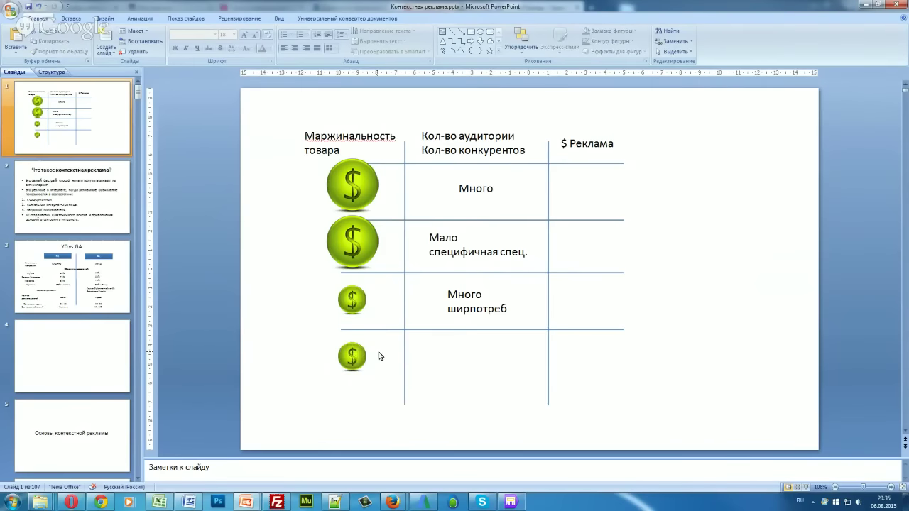
click(356, 185)
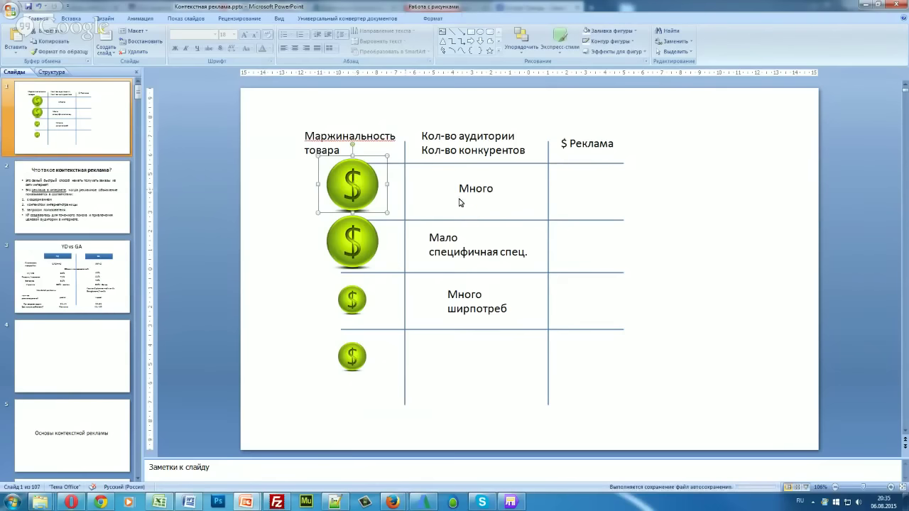
click(424, 177)
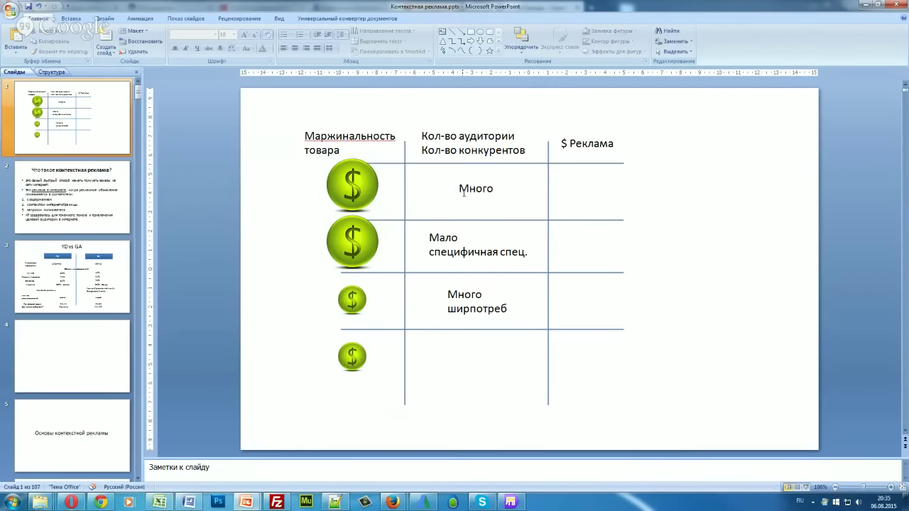
click(463, 189)
Step: Centre-align the text of the 'Мало специфичная спец.' label
click(422, 194)
click(465, 248)
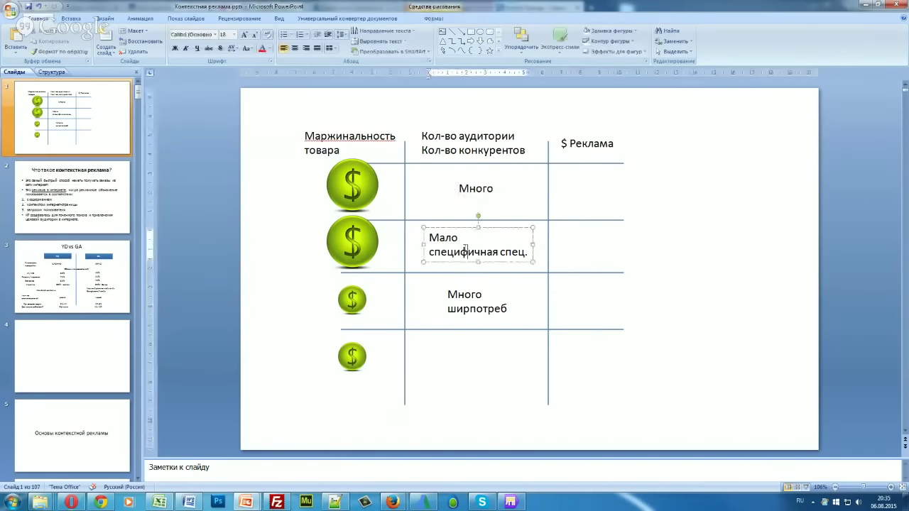
key(ctrl+a)
click(295, 48)
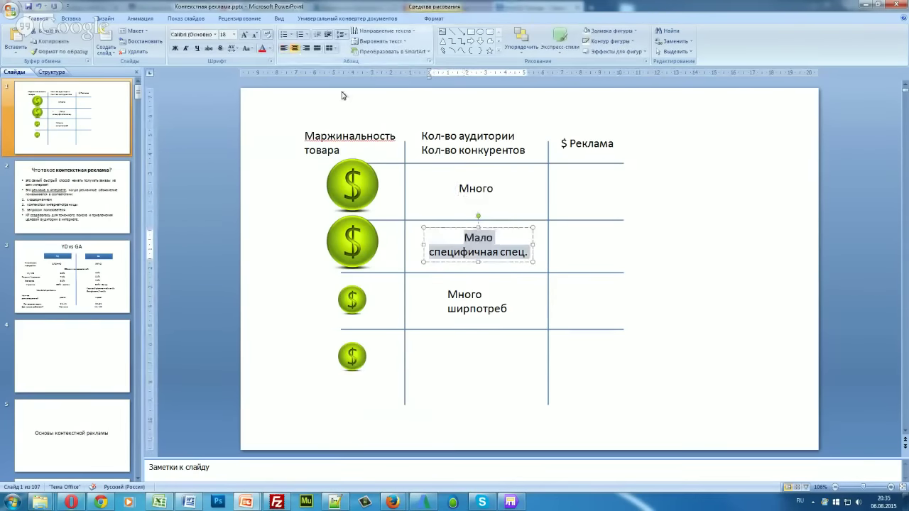
click(420, 224)
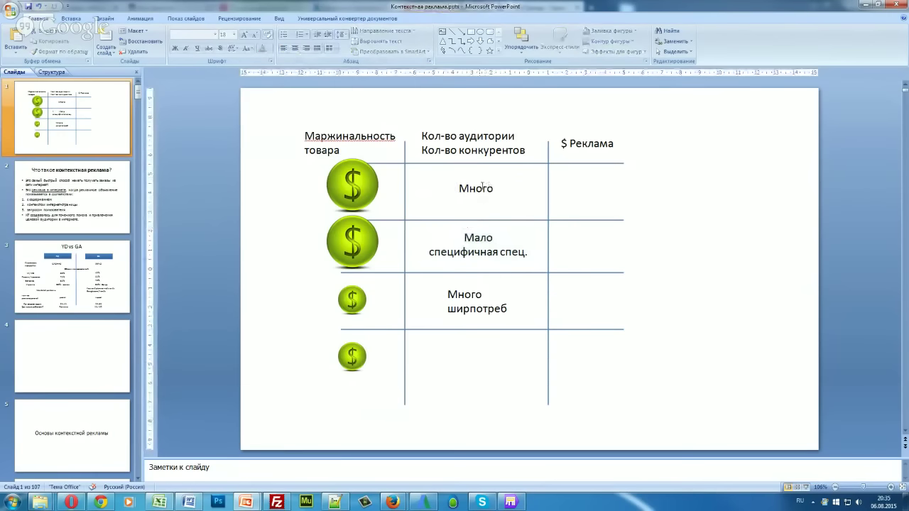
Step: Check the positions of the top and third coin pictures
click(365, 186)
click(399, 187)
click(367, 183)
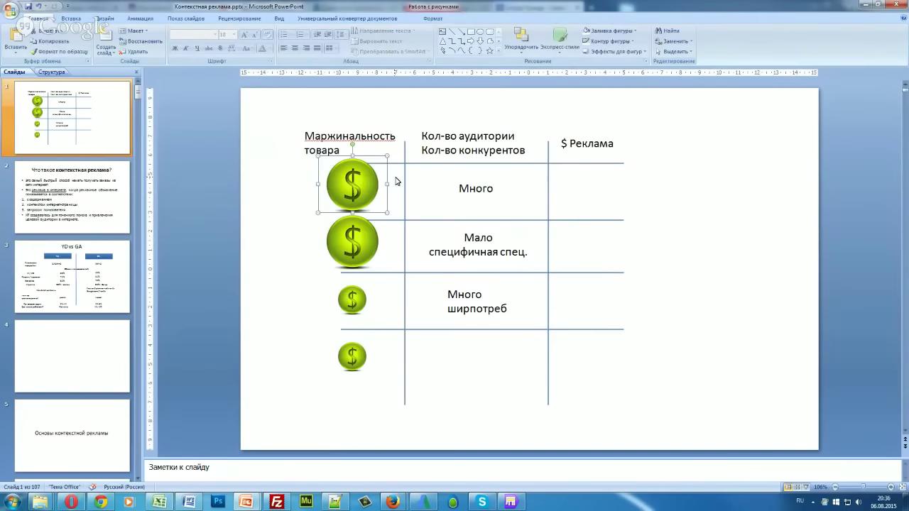
click(397, 180)
click(360, 296)
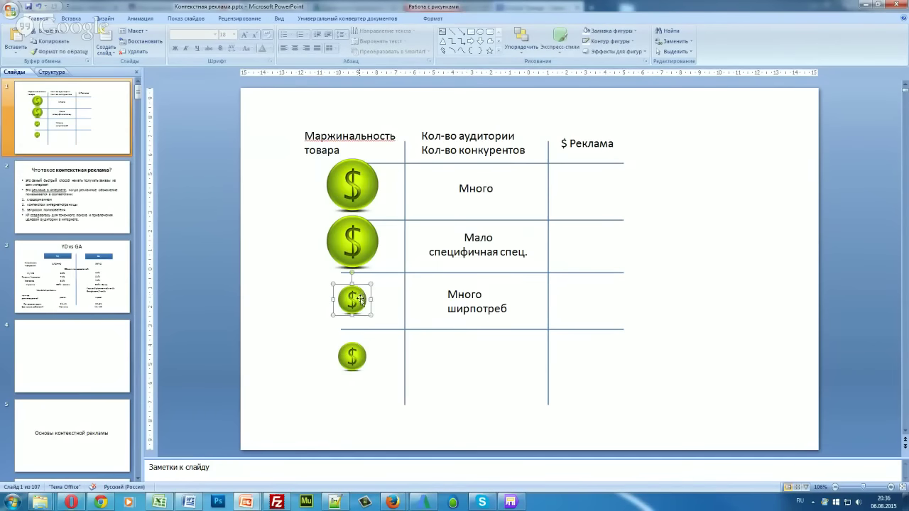
click(378, 305)
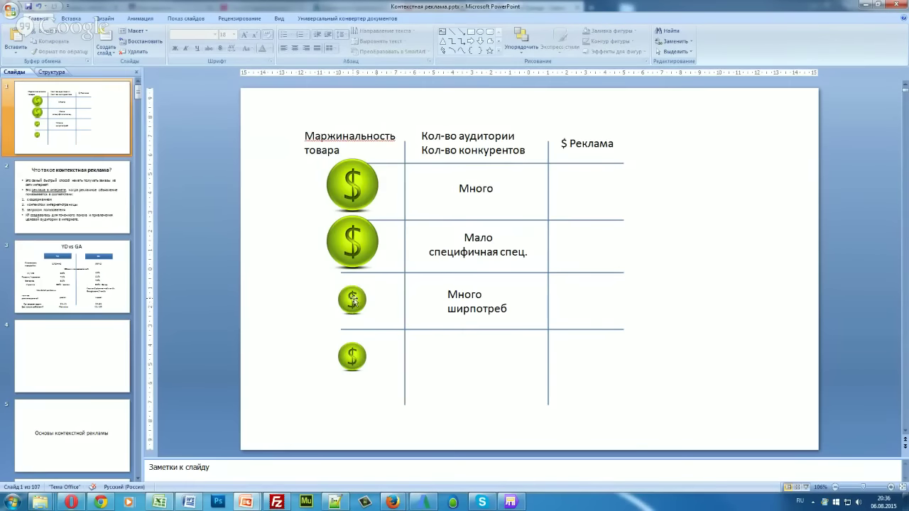
click(355, 301)
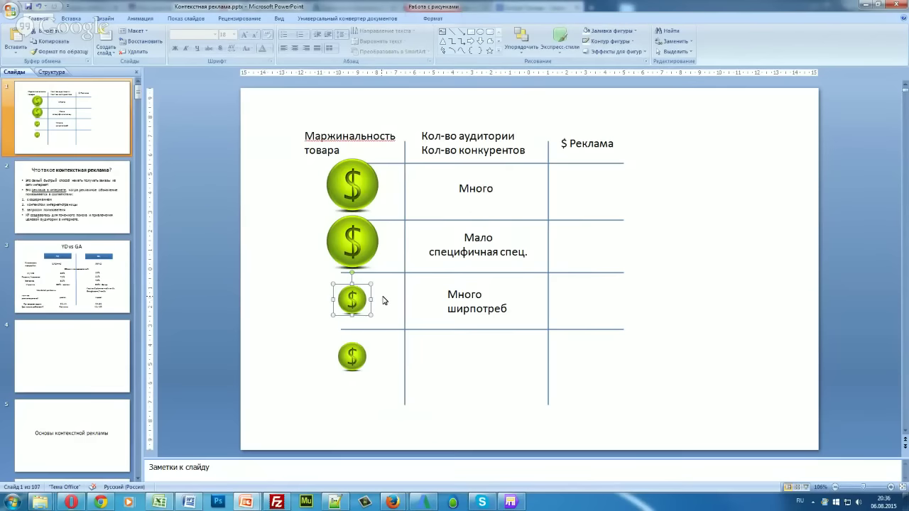
click(380, 302)
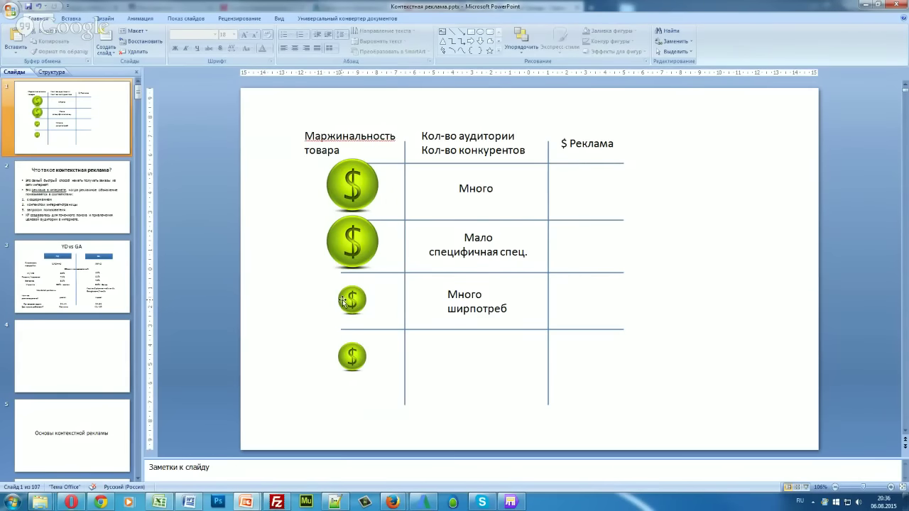
click(343, 302)
click(398, 301)
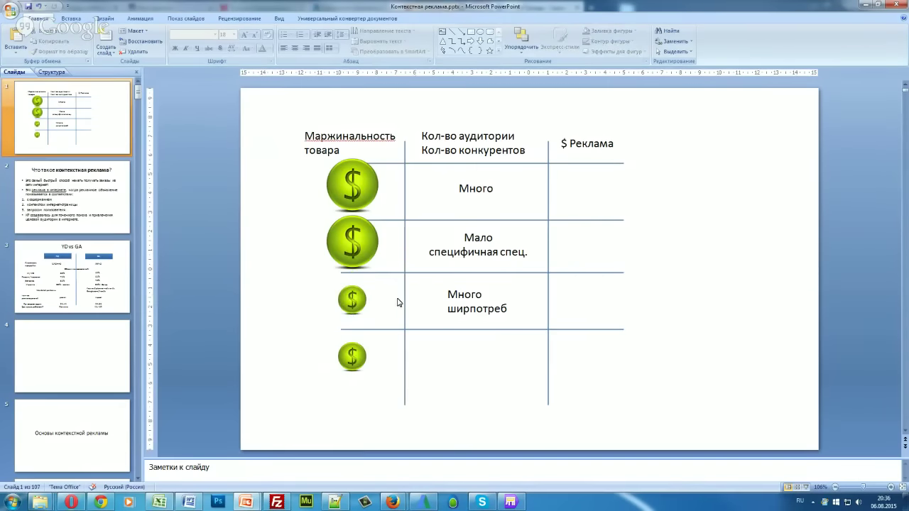
Step: Centre-align the 'Много ширпотреб' text and raise its box a few pixels
click(460, 296)
double_click(459, 294)
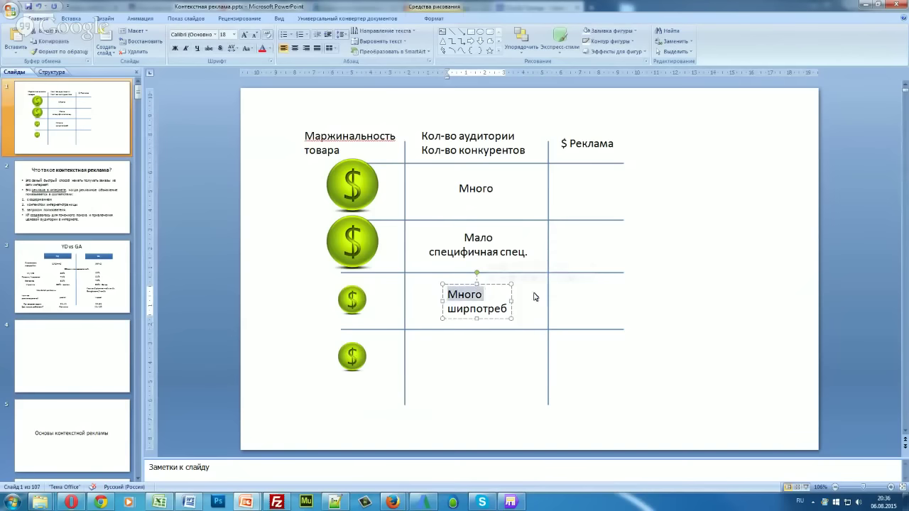
key(ctrl+a)
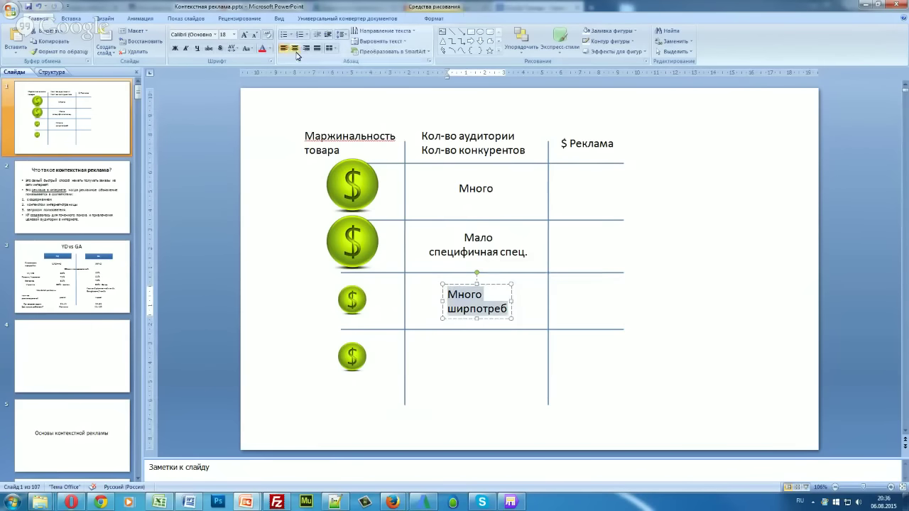
click(295, 48)
click(509, 308)
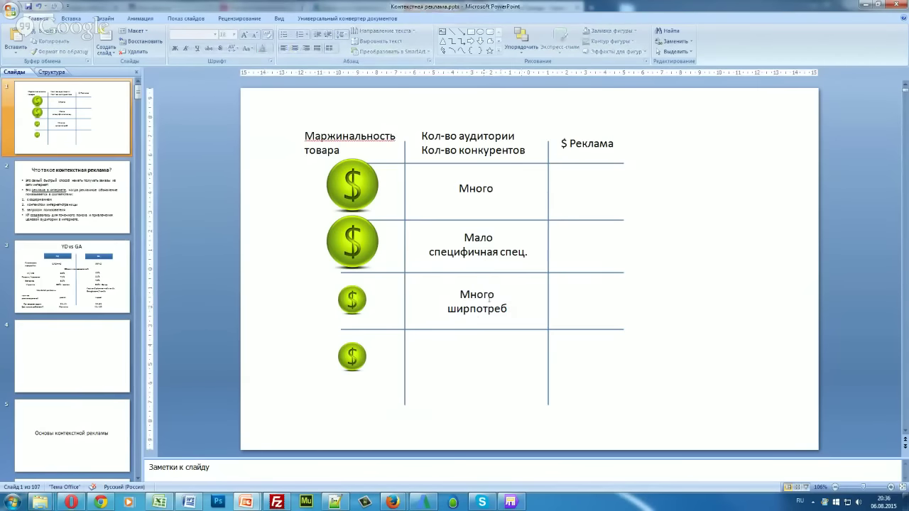
click(465, 284)
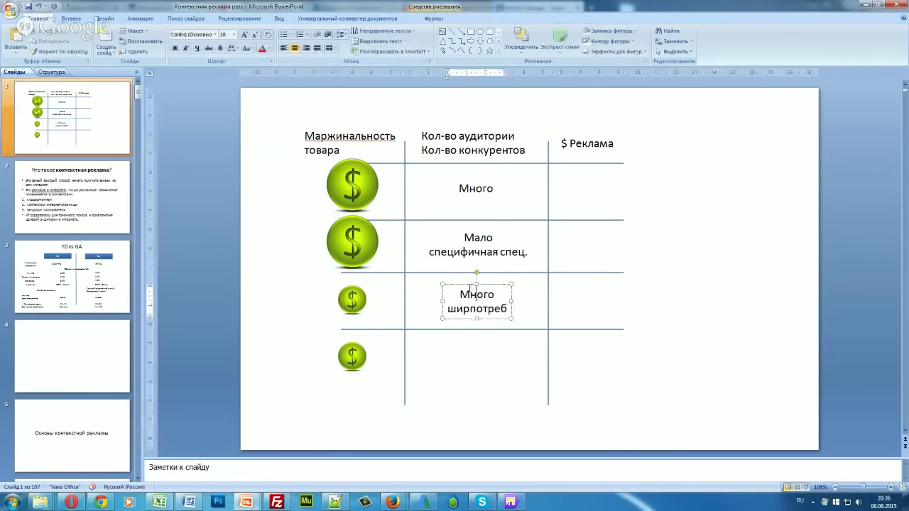
drag(465, 284, 465, 281)
click(478, 305)
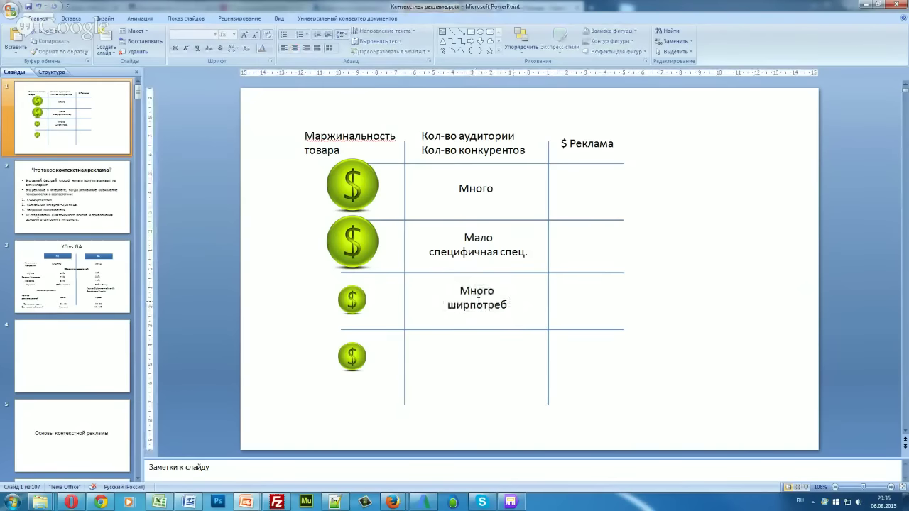
click(531, 297)
Step: Copy the 'Мало' label and place the copy in the fourth-row audience cell
double_click(470, 237)
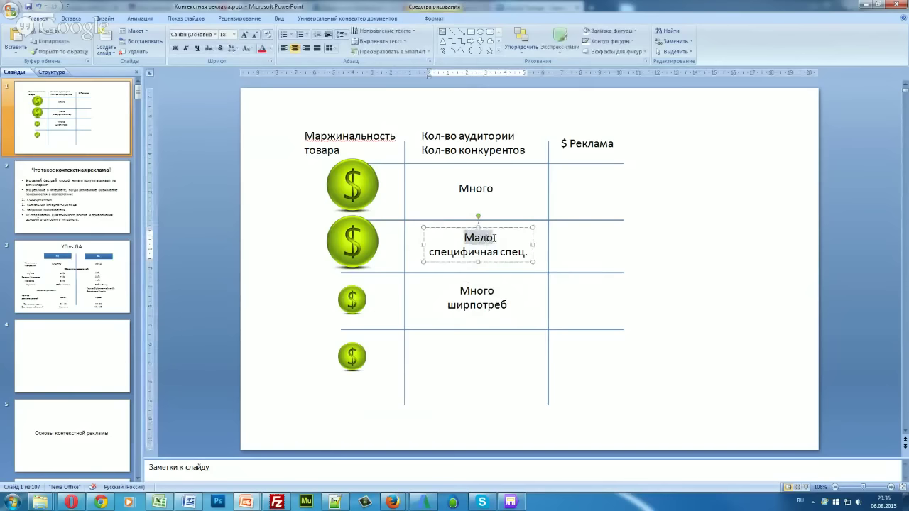
key(ctrl+c)
click(487, 354)
key(ctrl+v)
mouse_move(520, 258)
mouse_down()
mouse_move(480, 350)
mouse_move(471, 345)
mouse_up()
click(468, 374)
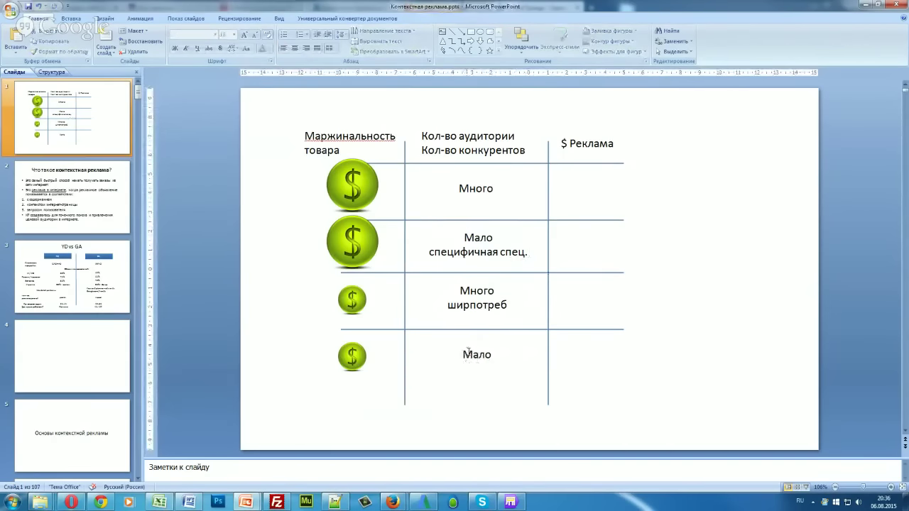
Step: Check the placement of the bottom small coin and the top large coin
click(468, 353)
click(438, 362)
click(351, 357)
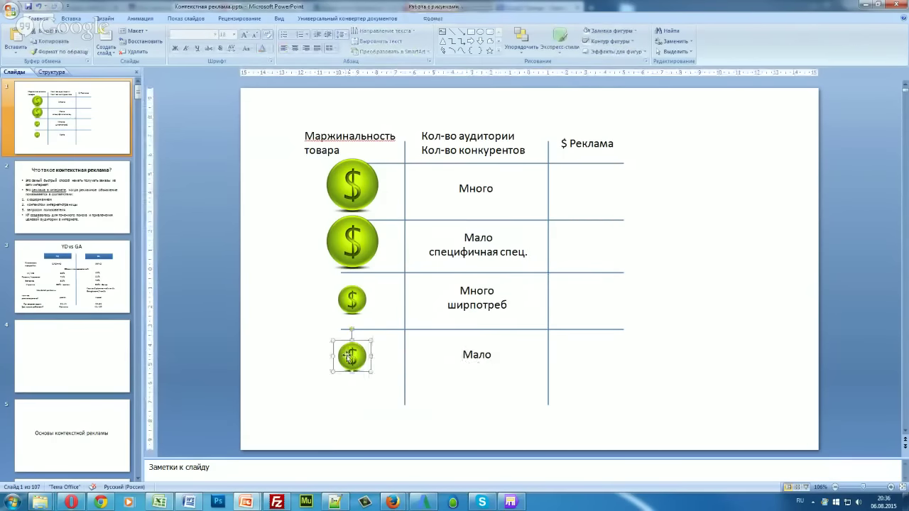
click(376, 361)
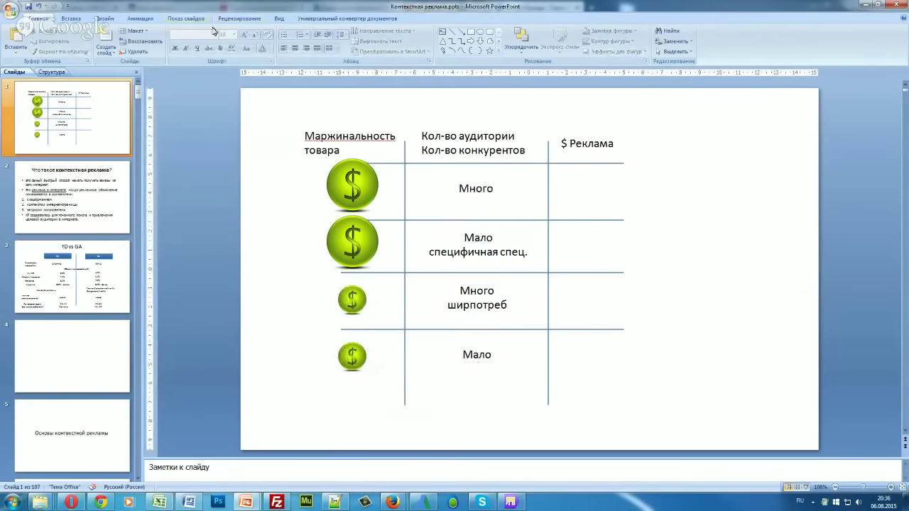
click(352, 190)
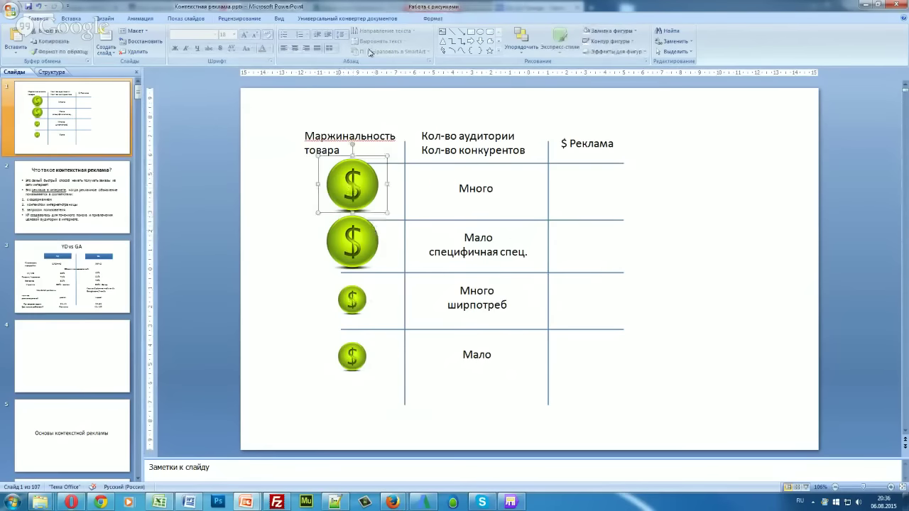
Step: Add a '10 000' text box to the left of the top coin
click(442, 31)
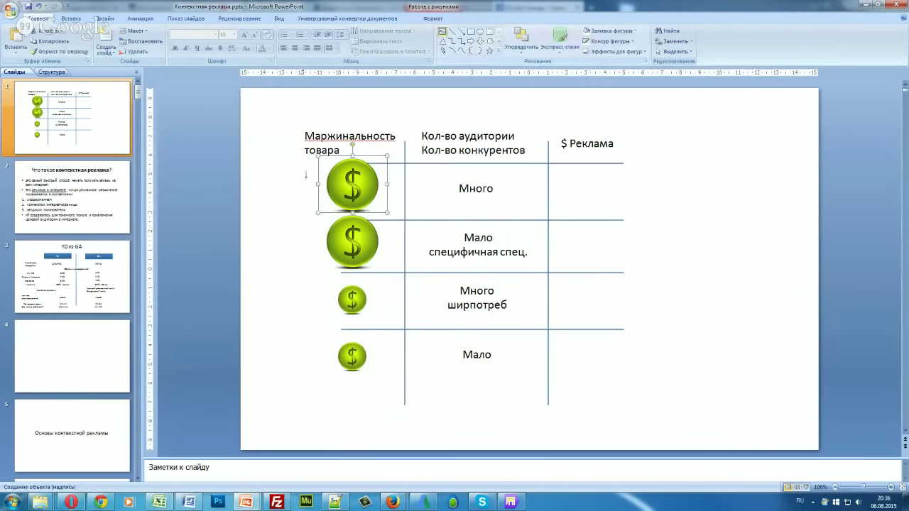
click(288, 190)
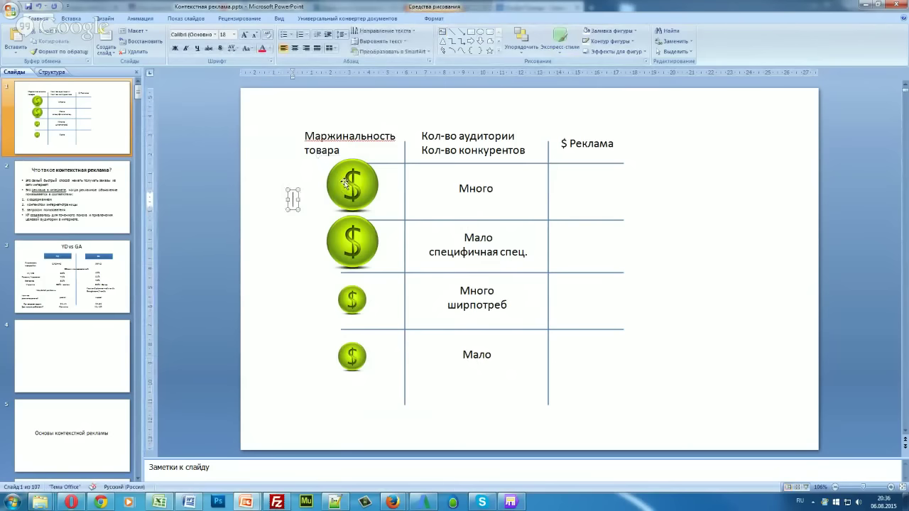
text(Бол)
text(ьше)
key(Return)
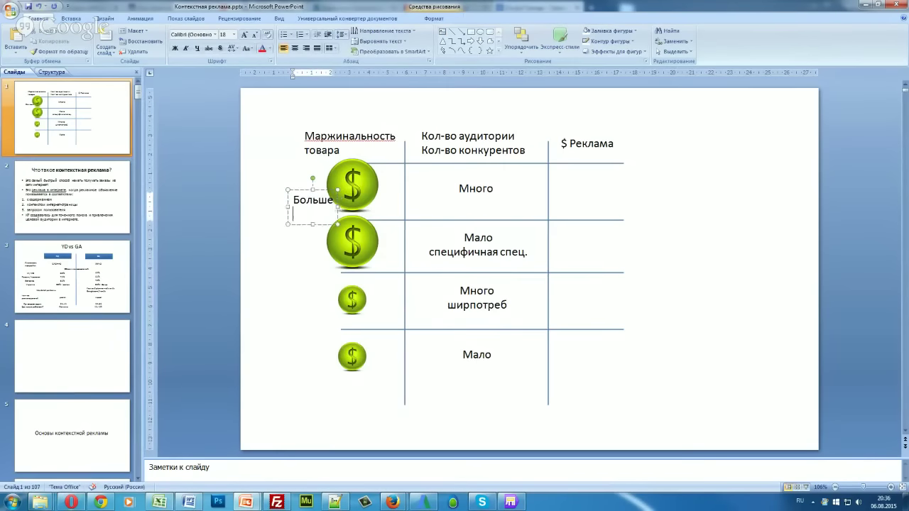
text(30)
key(ctrl+a)
text(100)
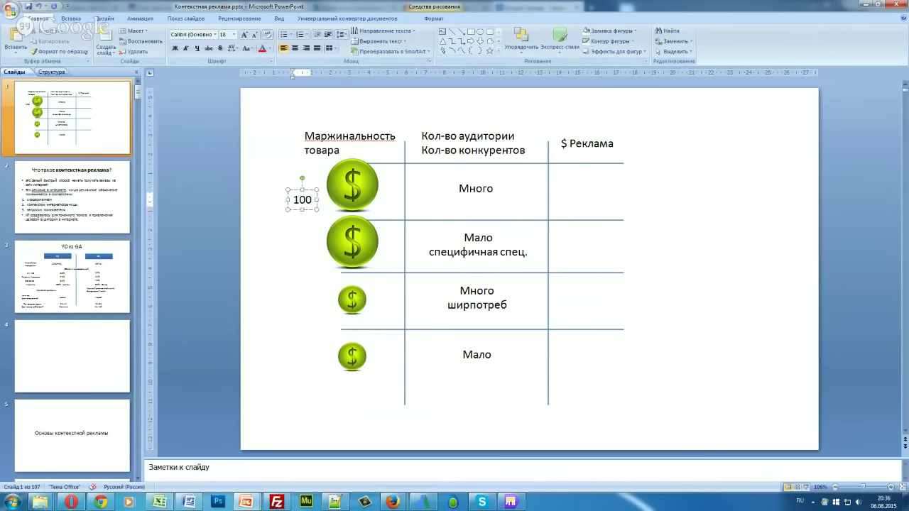
key(BackSpace)
text(000)
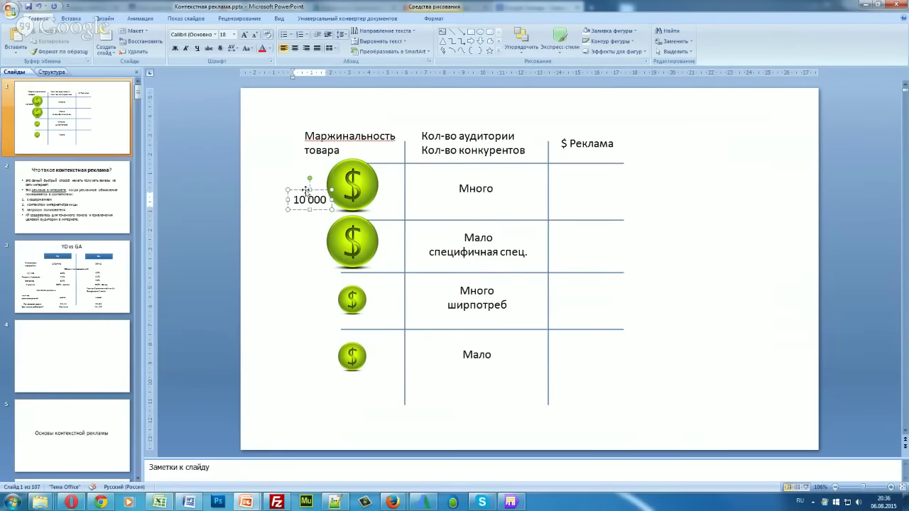
key(Escape)
Step: Duplicate it beside the third coin and make the top label read 'Больше 10 000' on two lines
key(ctrl+d)
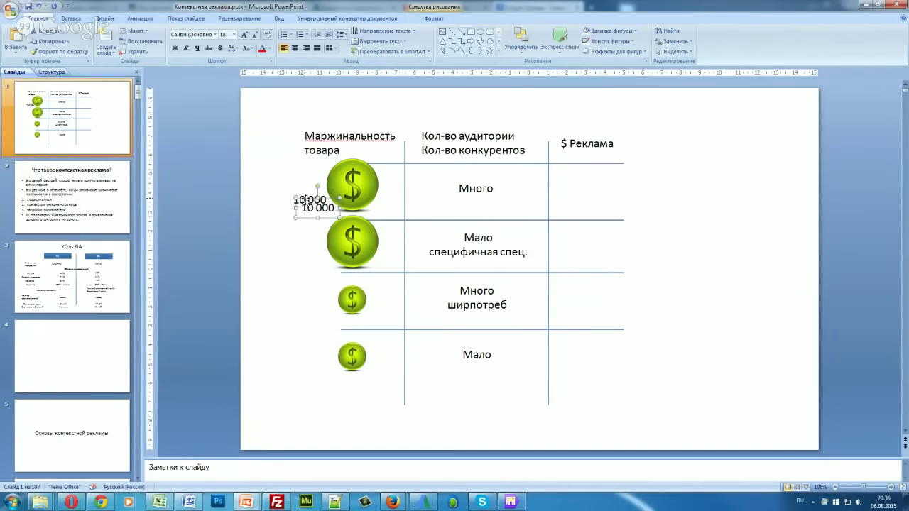
drag(309, 203, 298, 296)
click(294, 199)
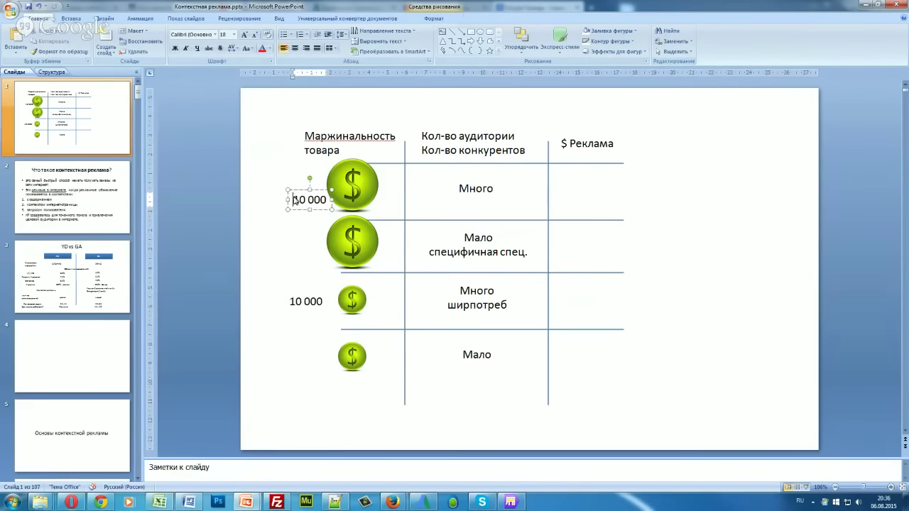
text(больше)
key(Return)
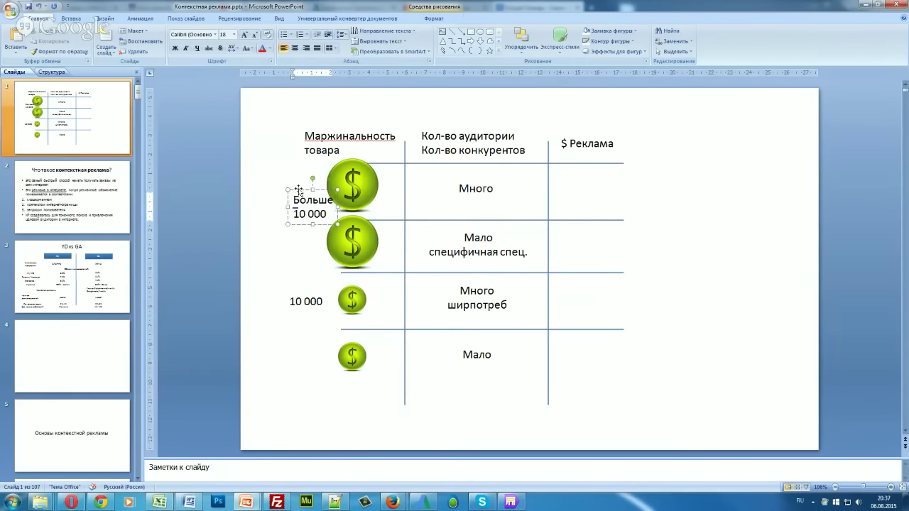
drag(298, 181, 292, 167)
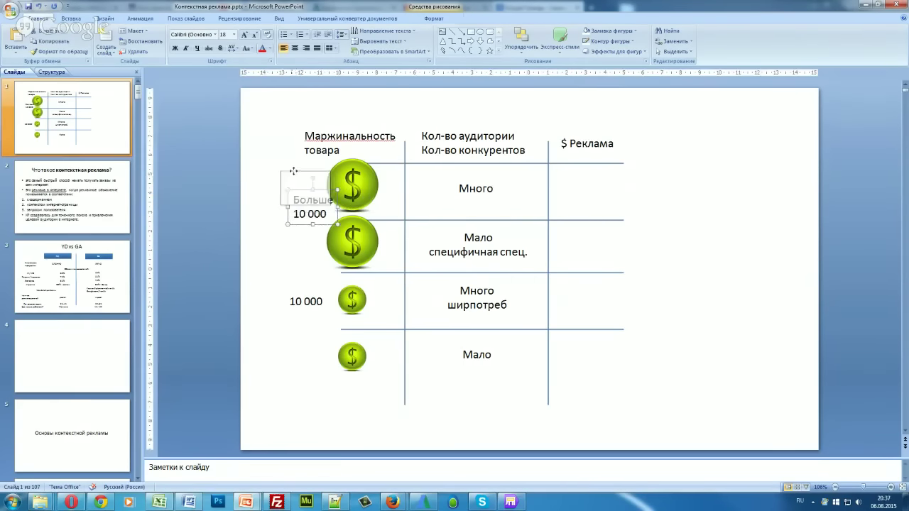
Step: Prefix the third-coin label with 'меньше' so it reads Меньше 10 000, and move it up beside the coin
click(291, 301)
text(меньше)
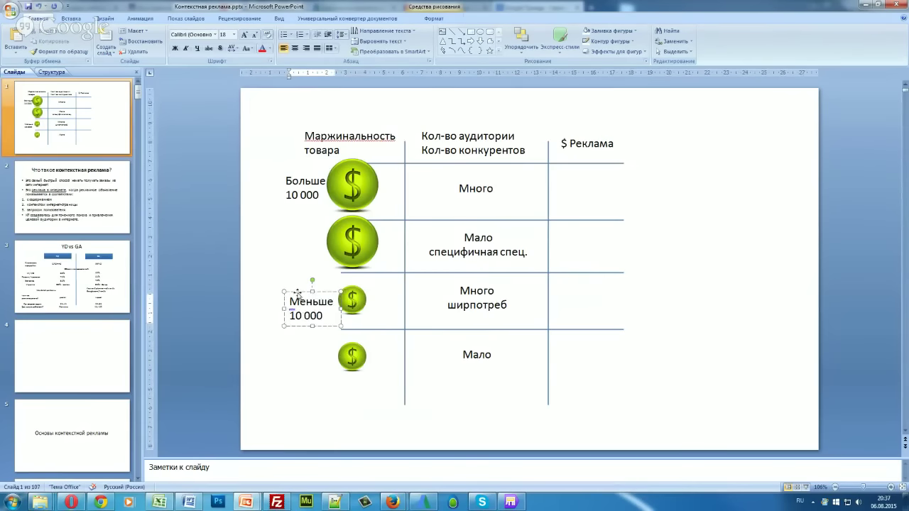
drag(299, 292, 299, 281)
click(380, 302)
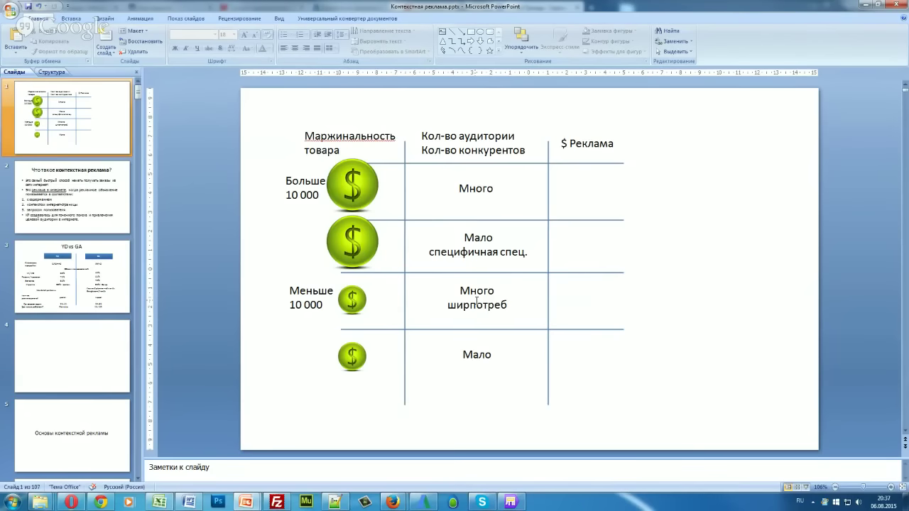
click(392, 306)
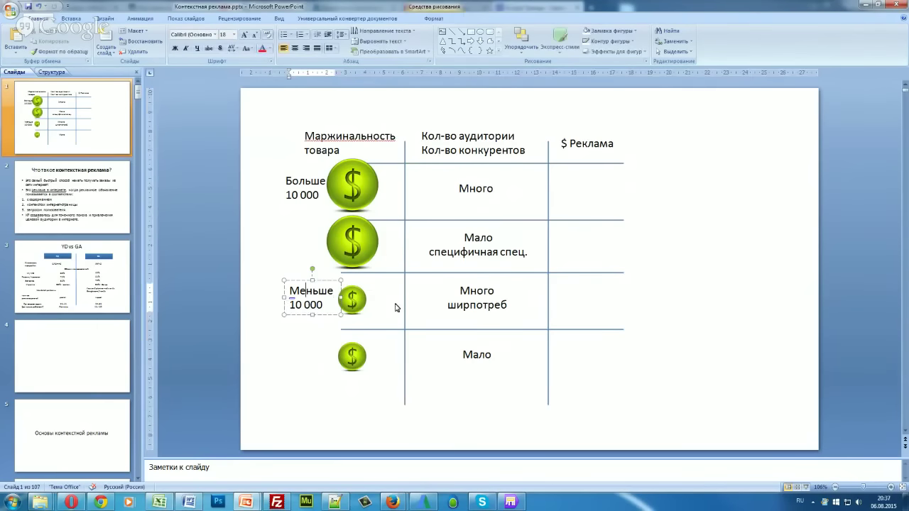
click(409, 306)
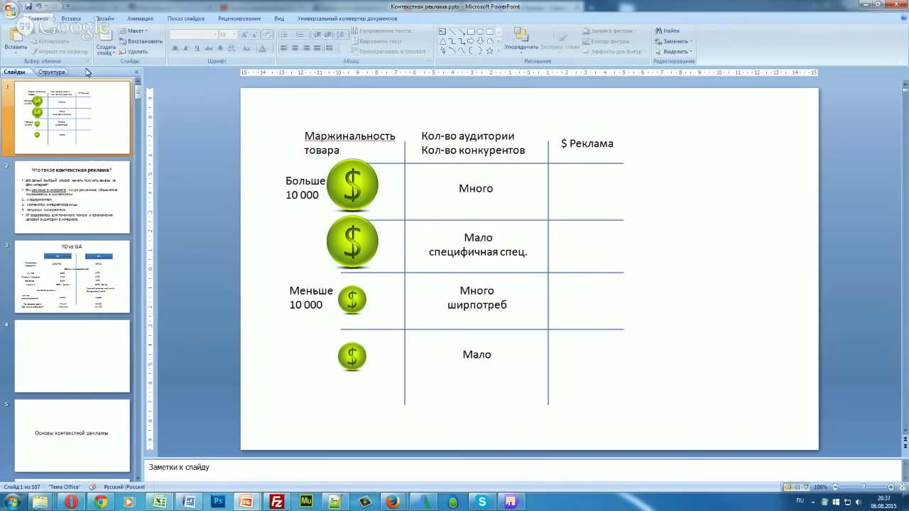
Step: Duplicate the middle-column Много label into the $ Реклама first row and select the copied word
click(486, 189)
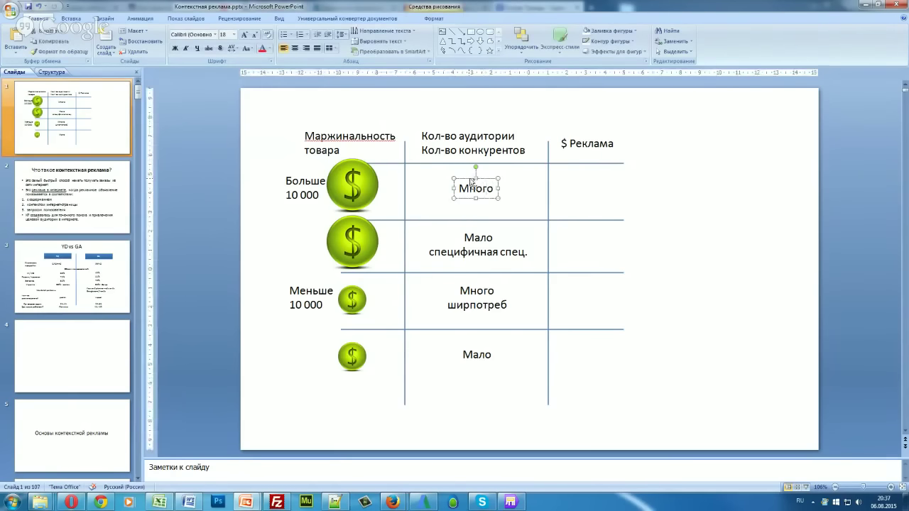
key(ctrl+d)
drag(470, 191, 576, 187)
click(577, 188)
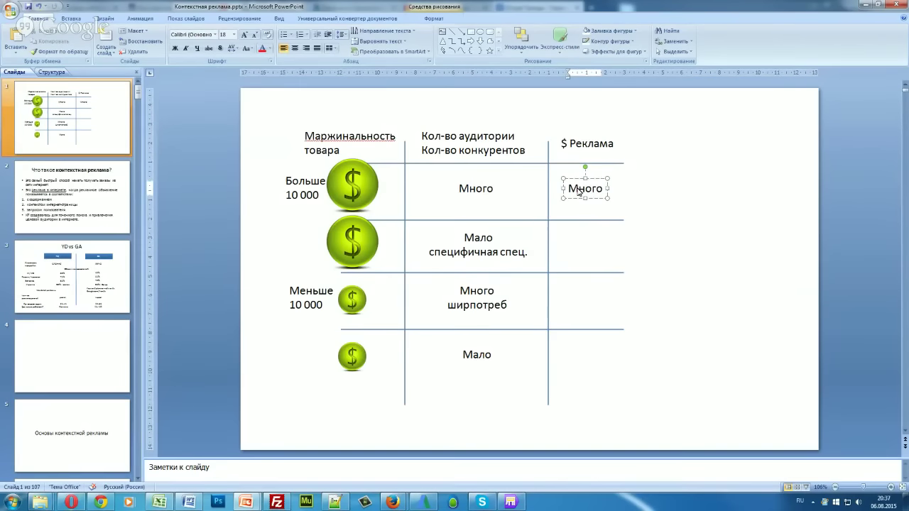
double_click(579, 191)
click(578, 191)
click(578, 208)
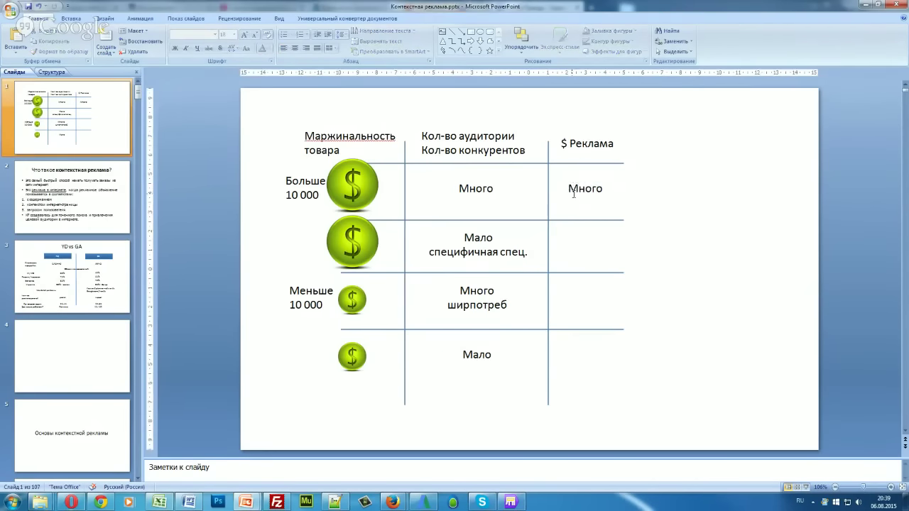
click(573, 193)
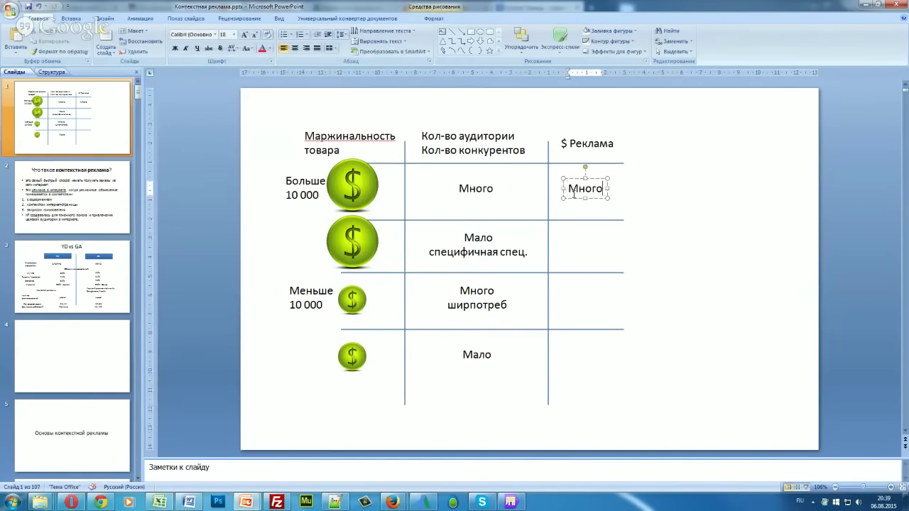
click(578, 206)
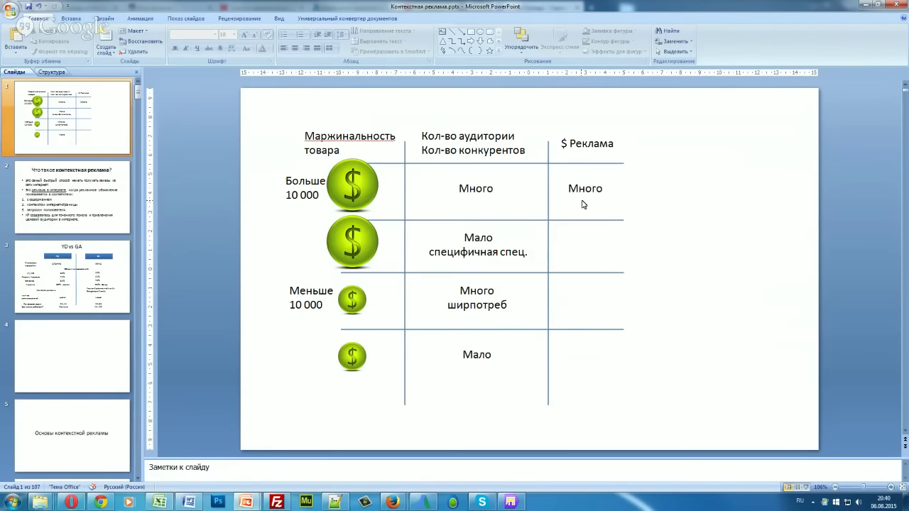
Step: Copy the $ Реклама Много label down to the third row and prefix it with 'Оч'
click(578, 188)
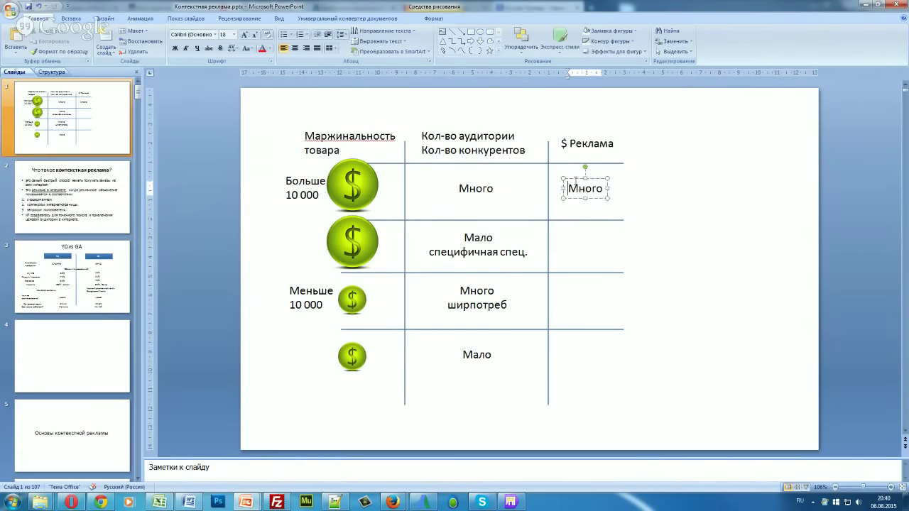
key(ctrl+d)
drag(579, 187, 575, 288)
click(573, 297)
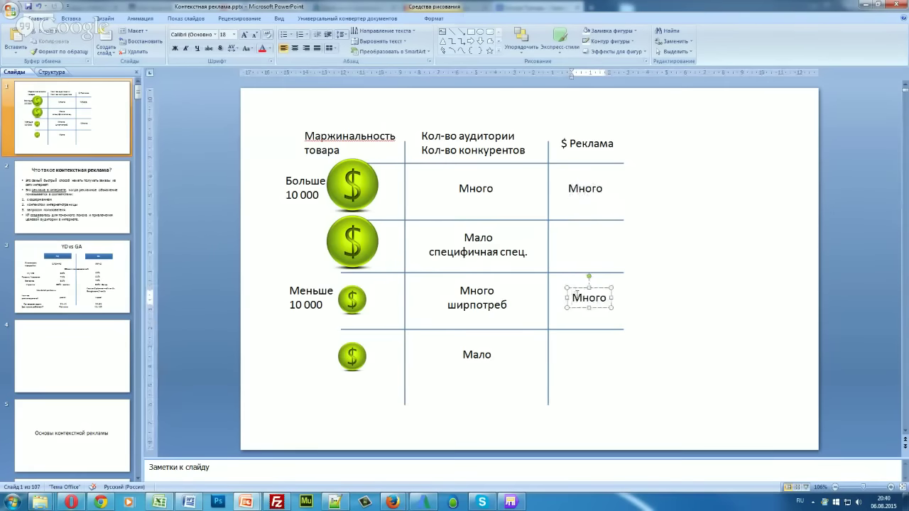
text(Оч)
click(671, 298)
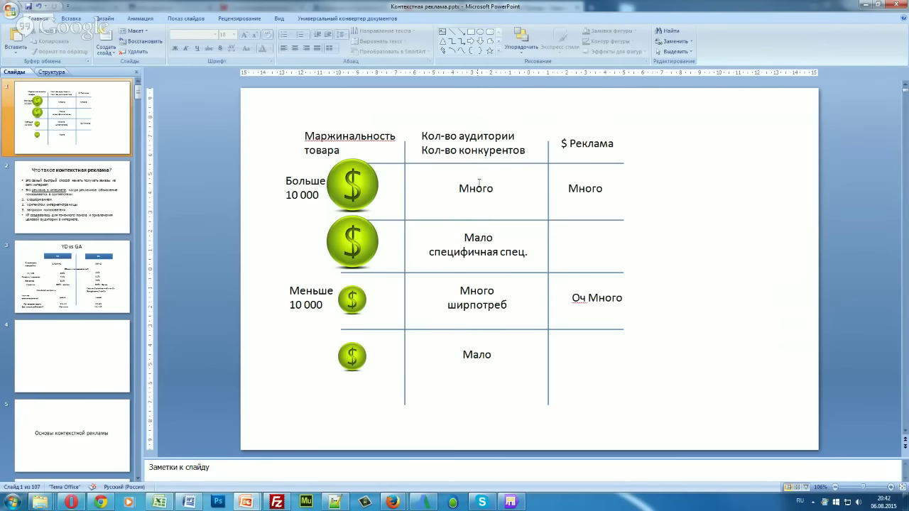
Step: Raise the Кол-во аудитории header slightly and add '10 000' under the first middle-column Много
click(480, 143)
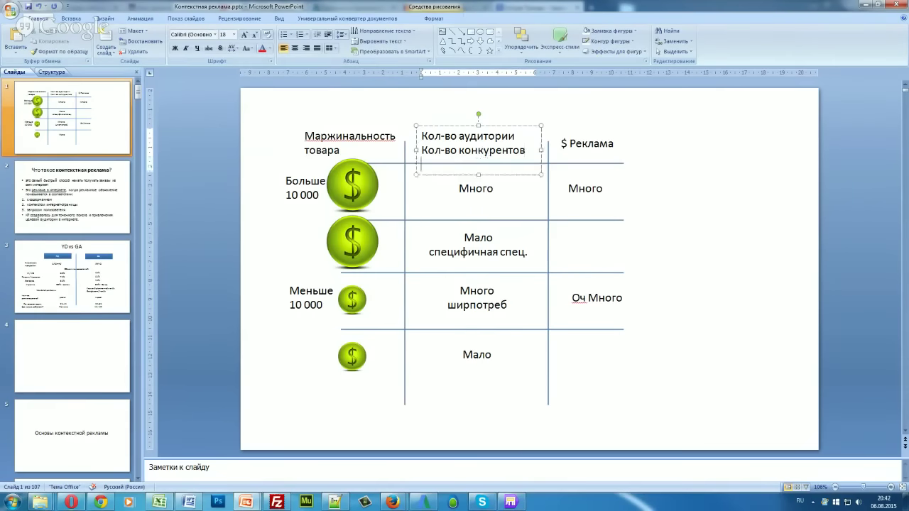
drag(467, 125, 466, 111)
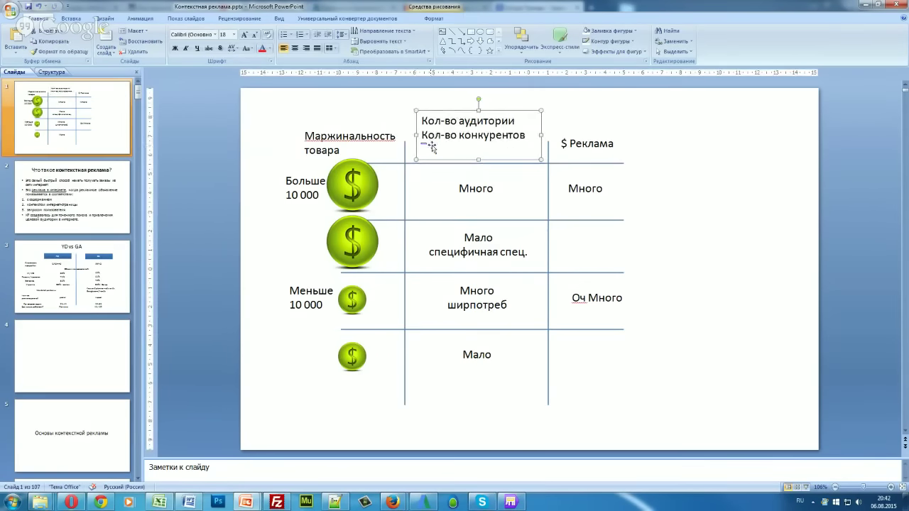
click(458, 203)
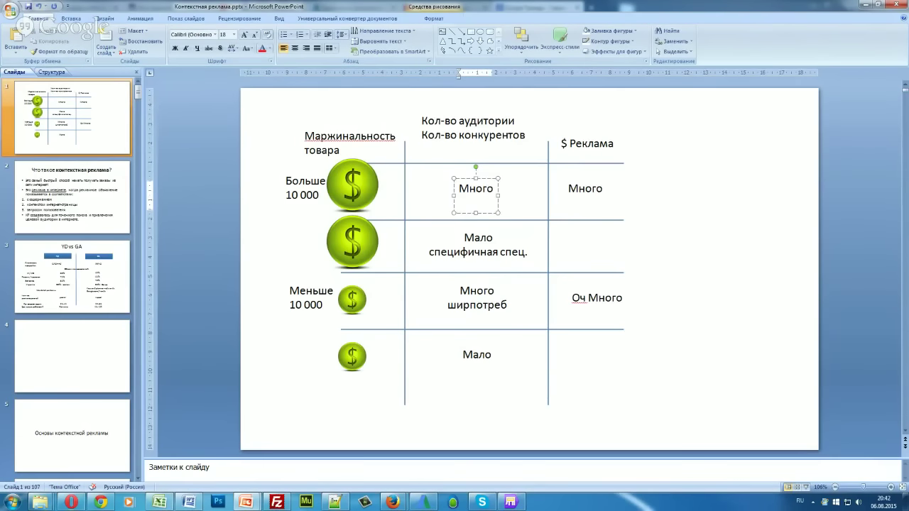
text(10)
key(BackSpace)
key(BackSpace)
text(10 000)
Step: Shift the two-line Много 10 000 label a little up and left to centre it in its cell
click(575, 246)
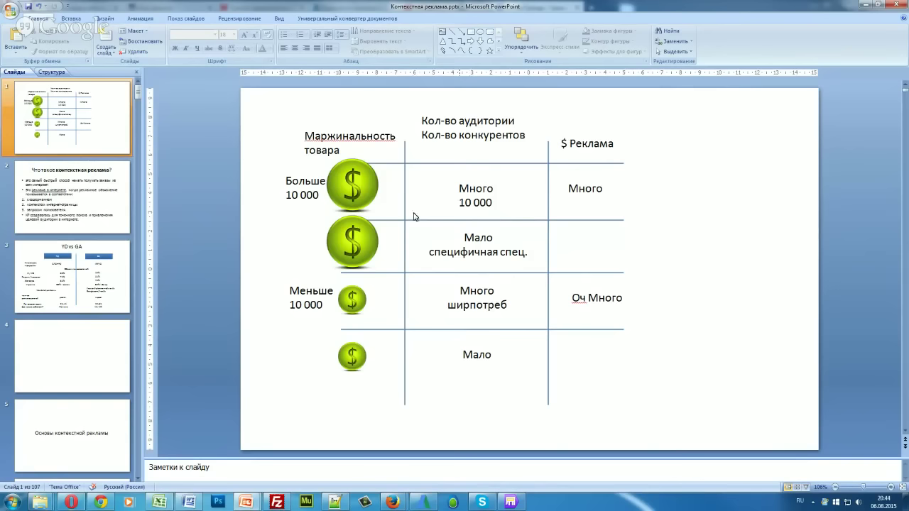
click(473, 182)
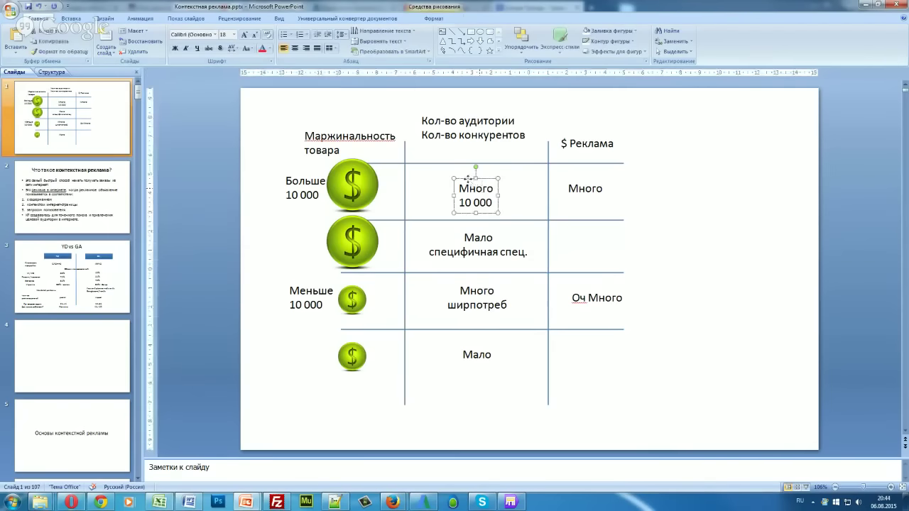
drag(472, 182, 469, 175)
click(513, 195)
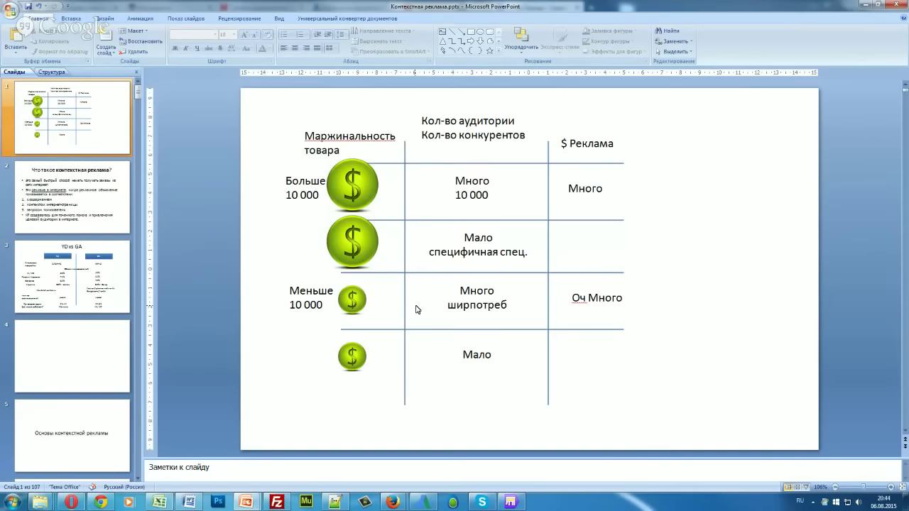
Step: Insert a text box right of the table reading 'Сезонные' and 'Ниши-тренды' on two lines
click(442, 32)
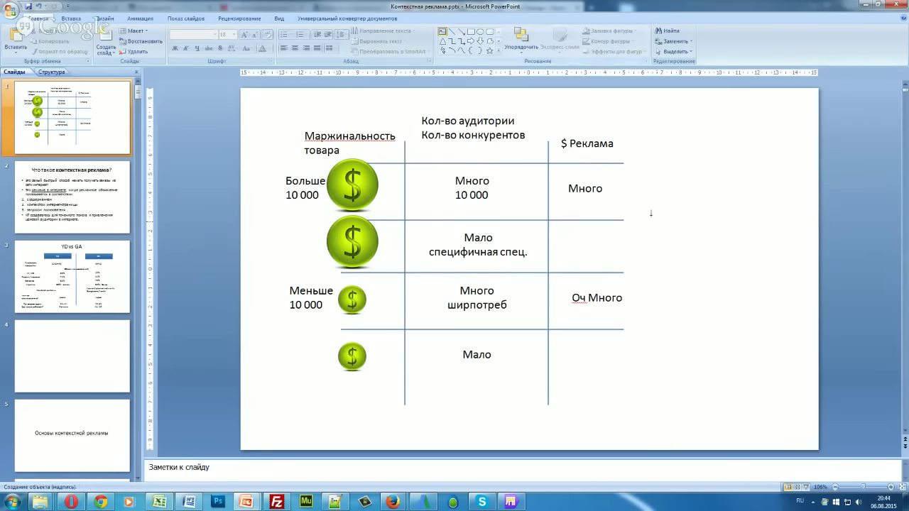
click(674, 232)
text(Се)
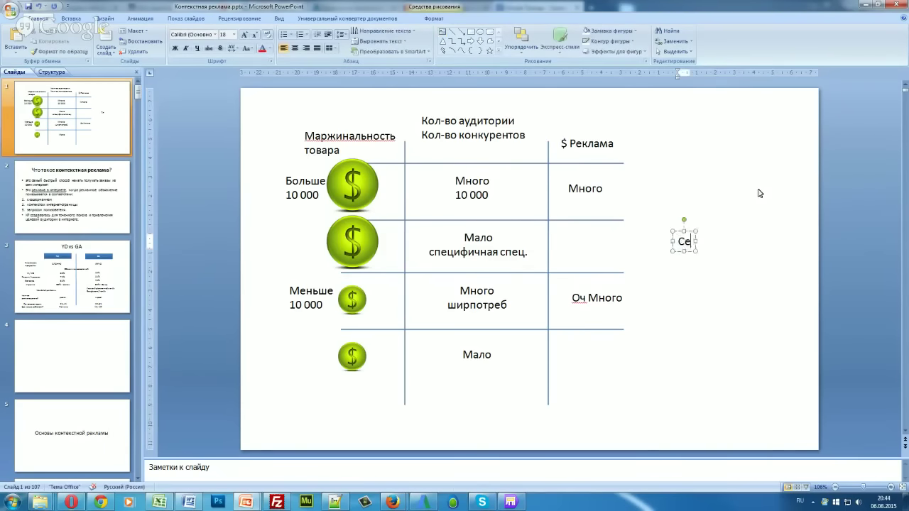
text(зонные)
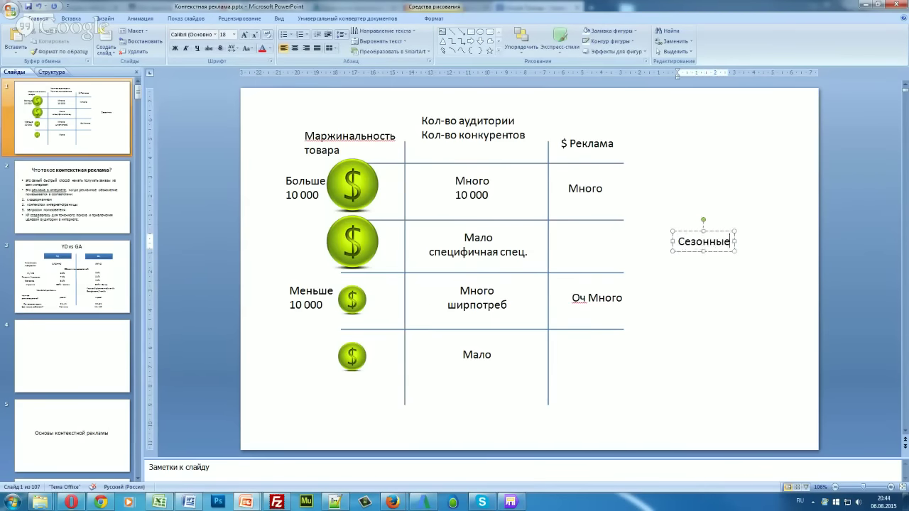
key(Return)
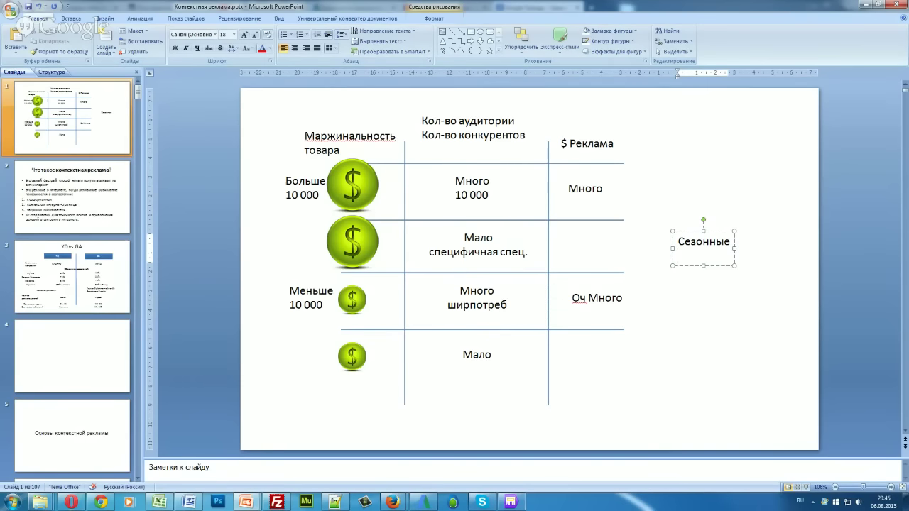
text(Ниши-тренды)
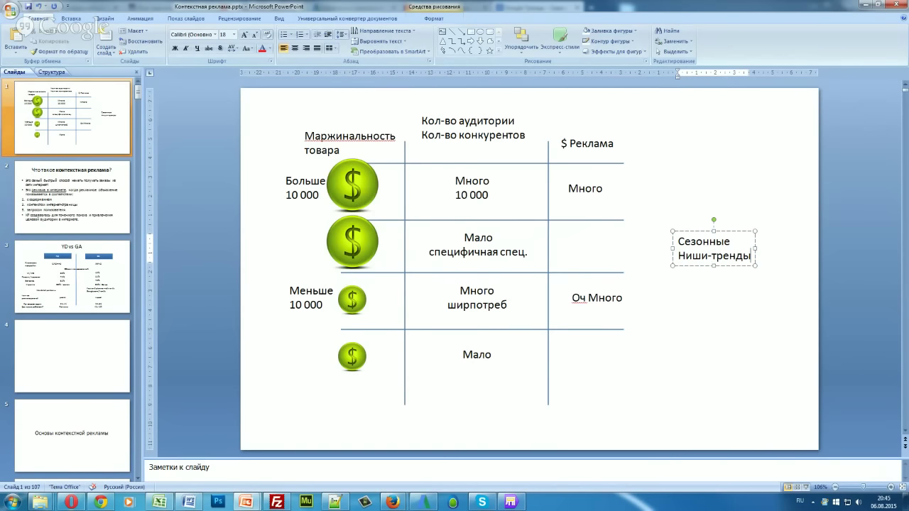
click(708, 288)
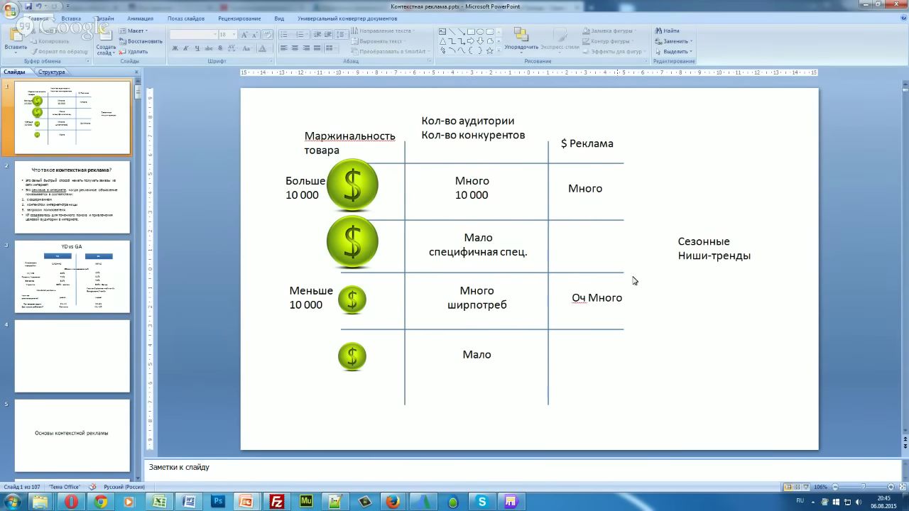
click(680, 241)
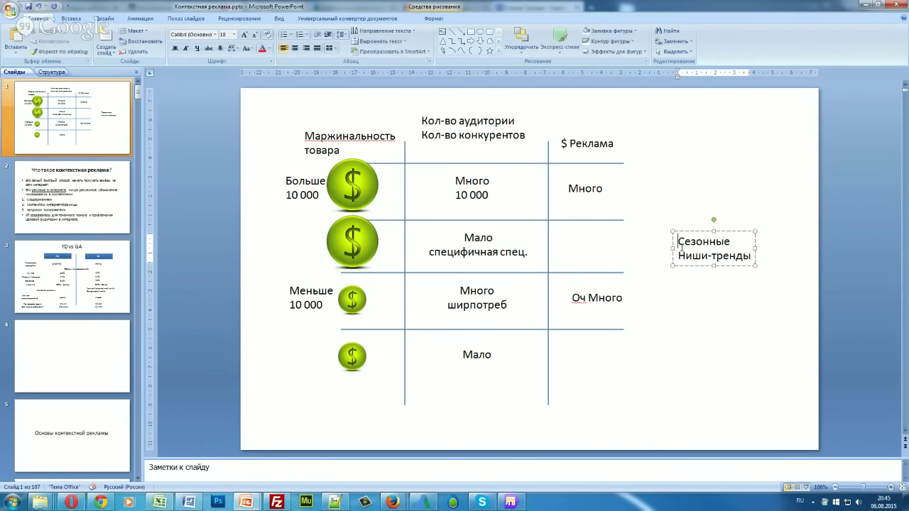
click(691, 285)
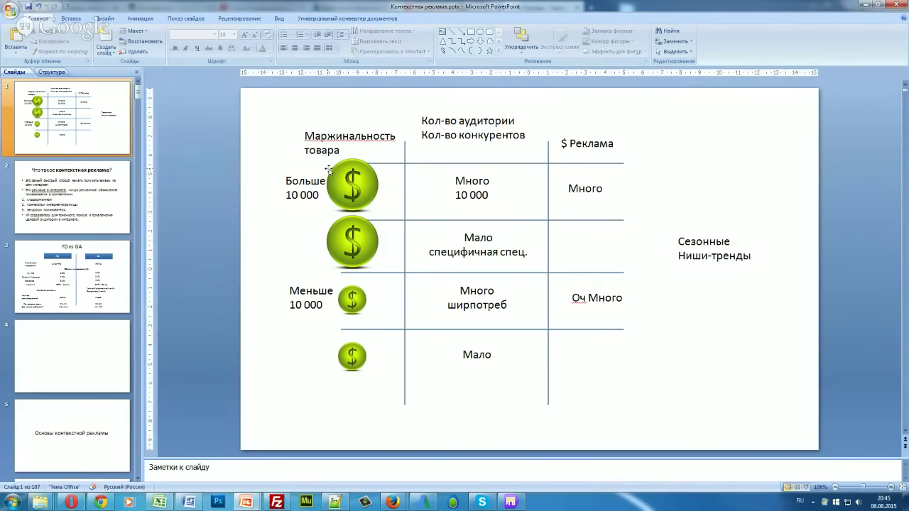